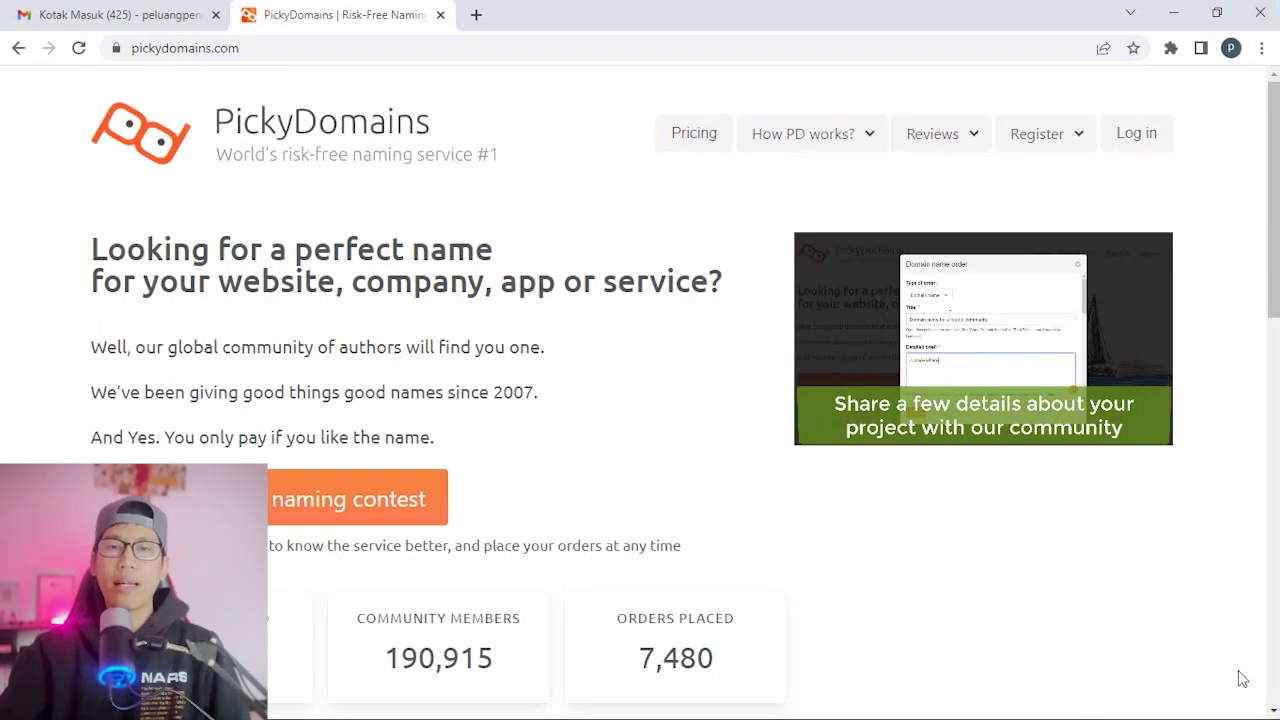
Show the PickyDomains registration options for client or contributor sign-up.
click(1066, 137)
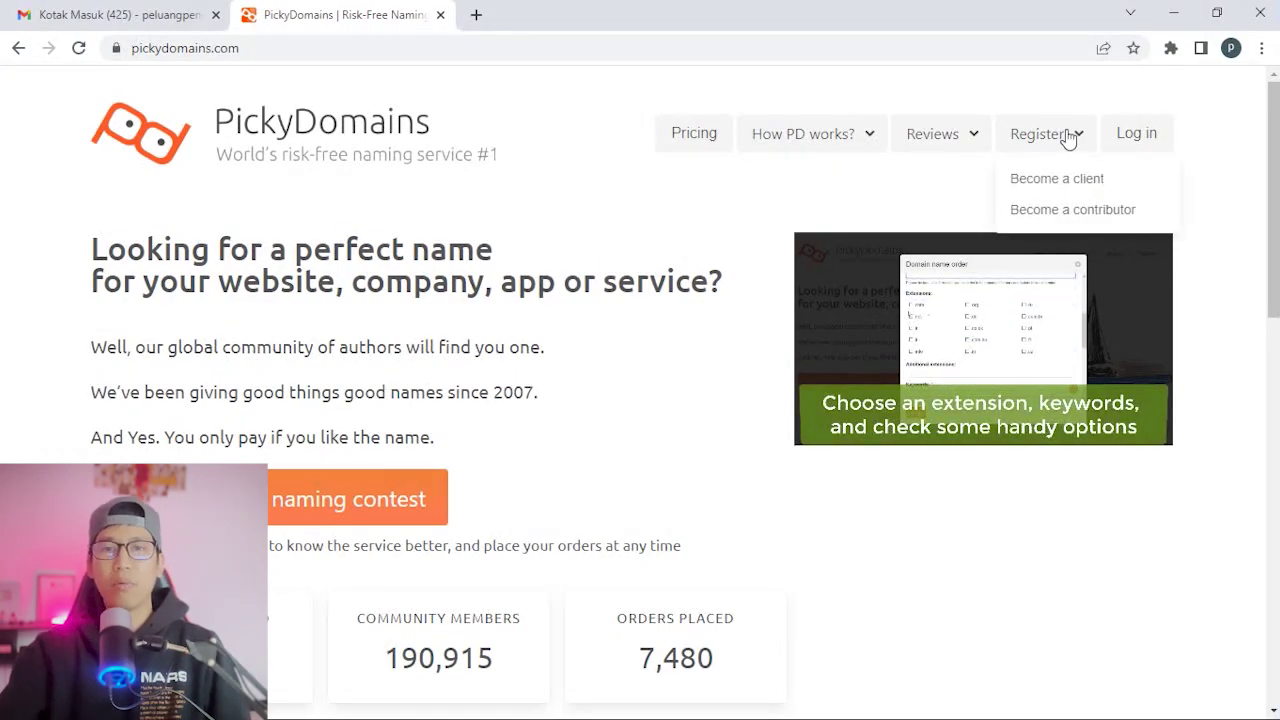
Choose Become a contributor and enter the account's Gmail e-mail address.
click(1094, 209)
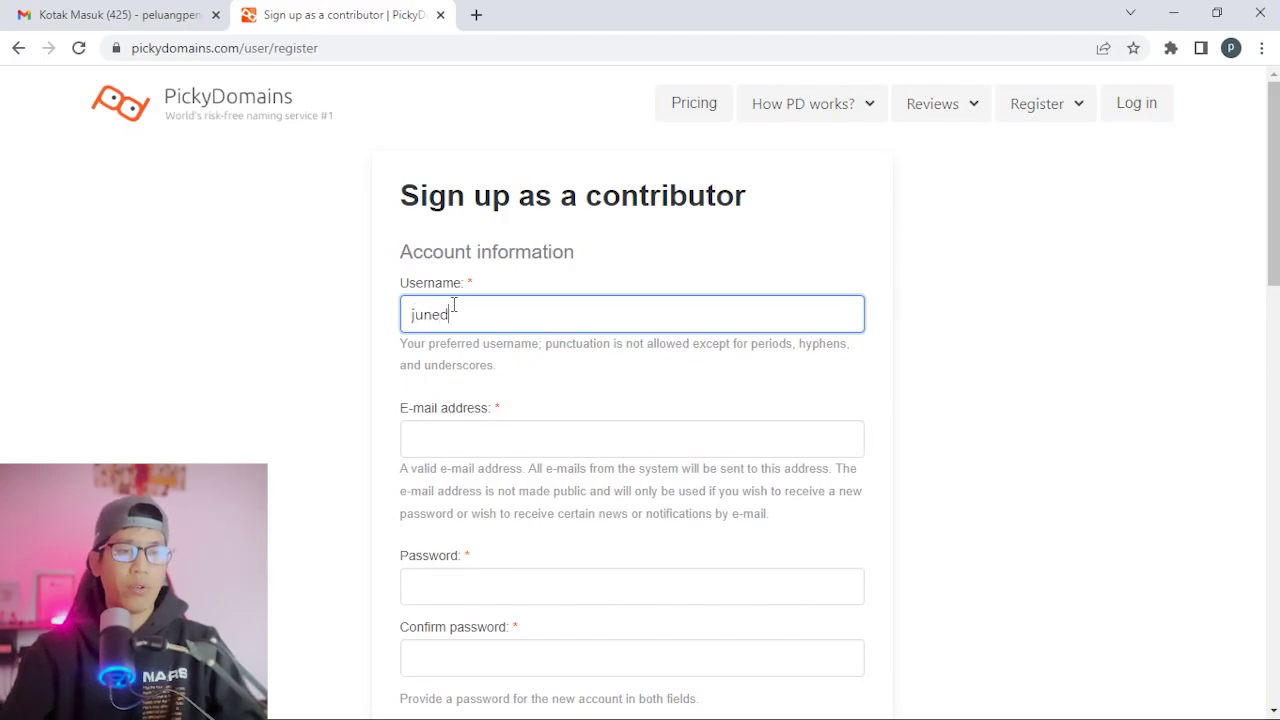
scroll(1114, 220, down, 1)
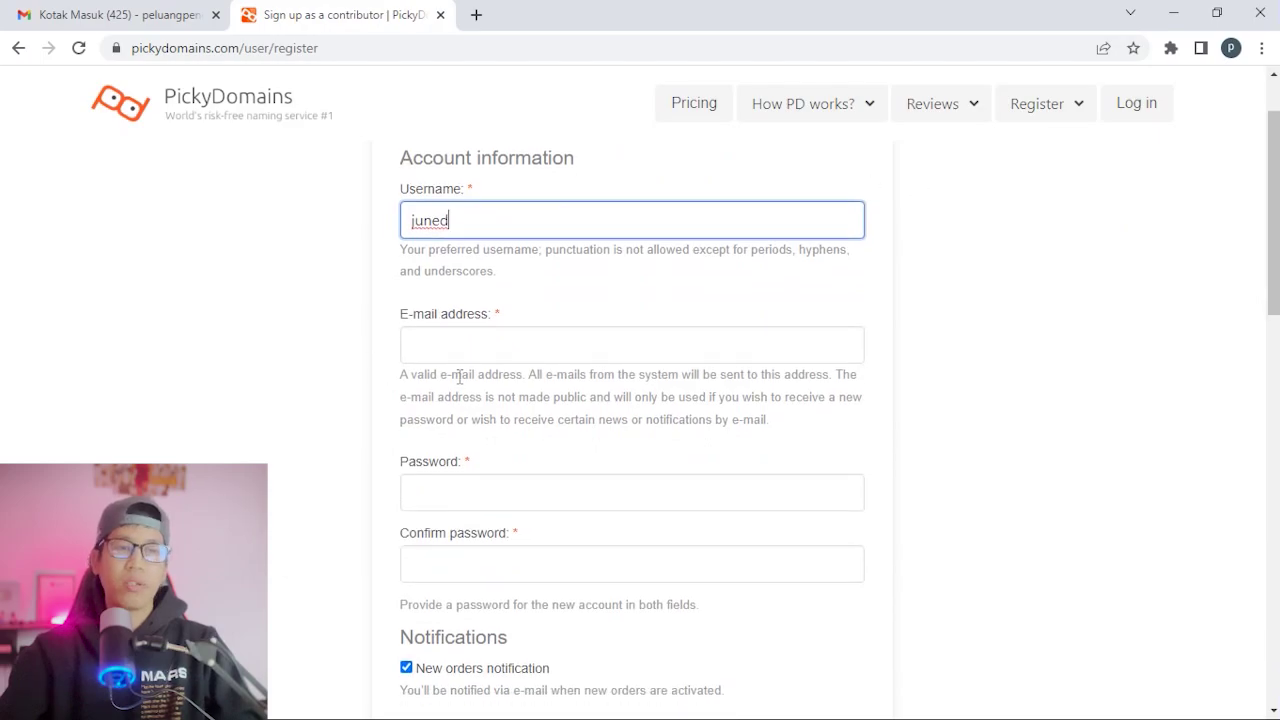
click(438, 337)
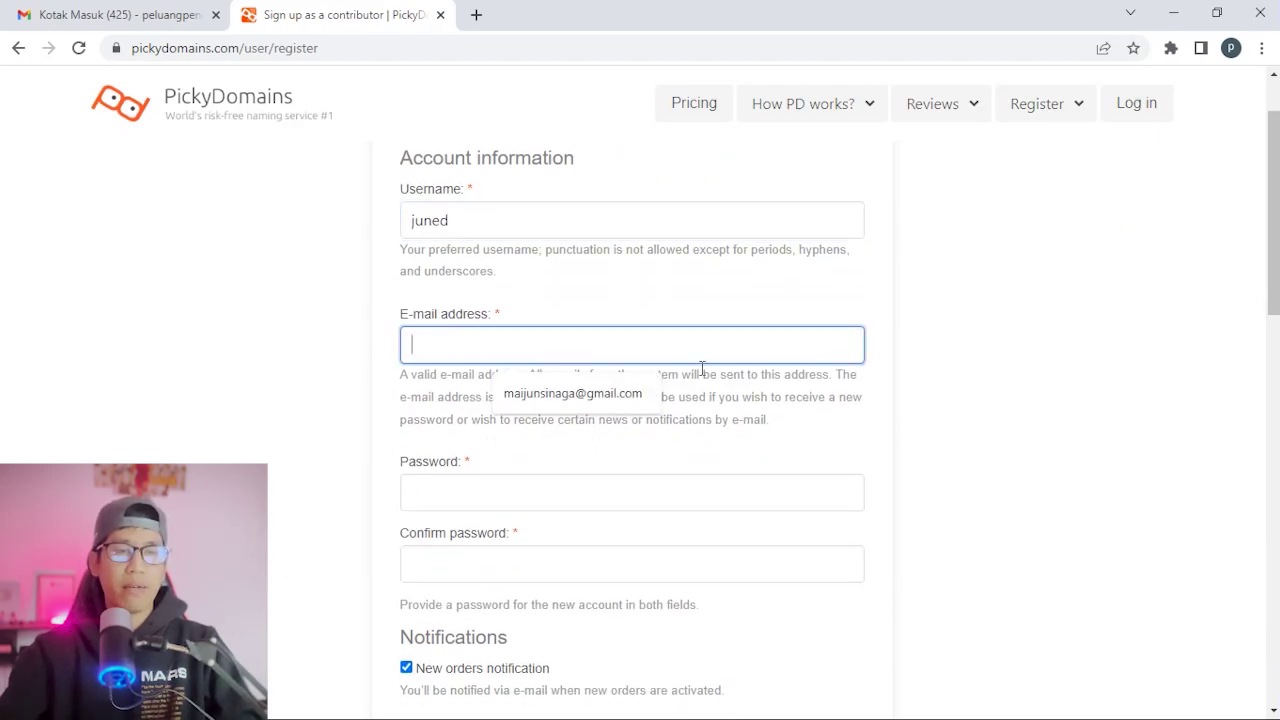
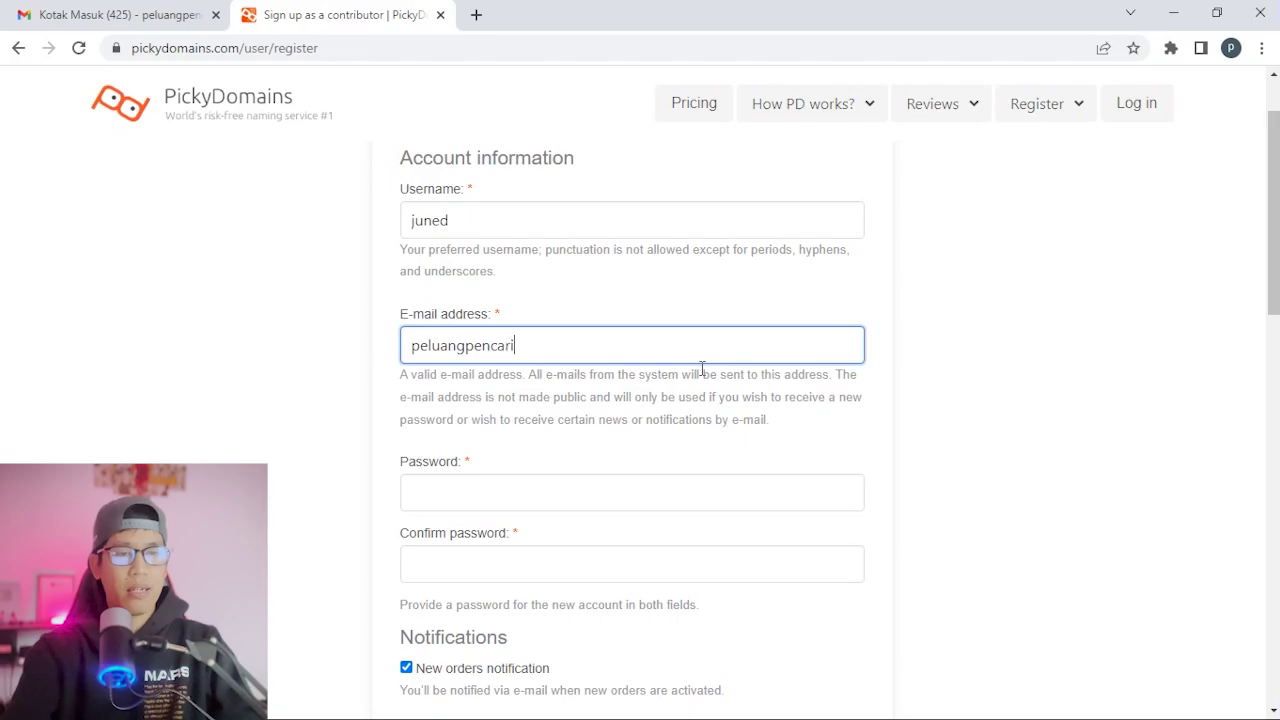
Enter the account password and repeat it in Confirm password.
scroll(735, 448, down, 1)
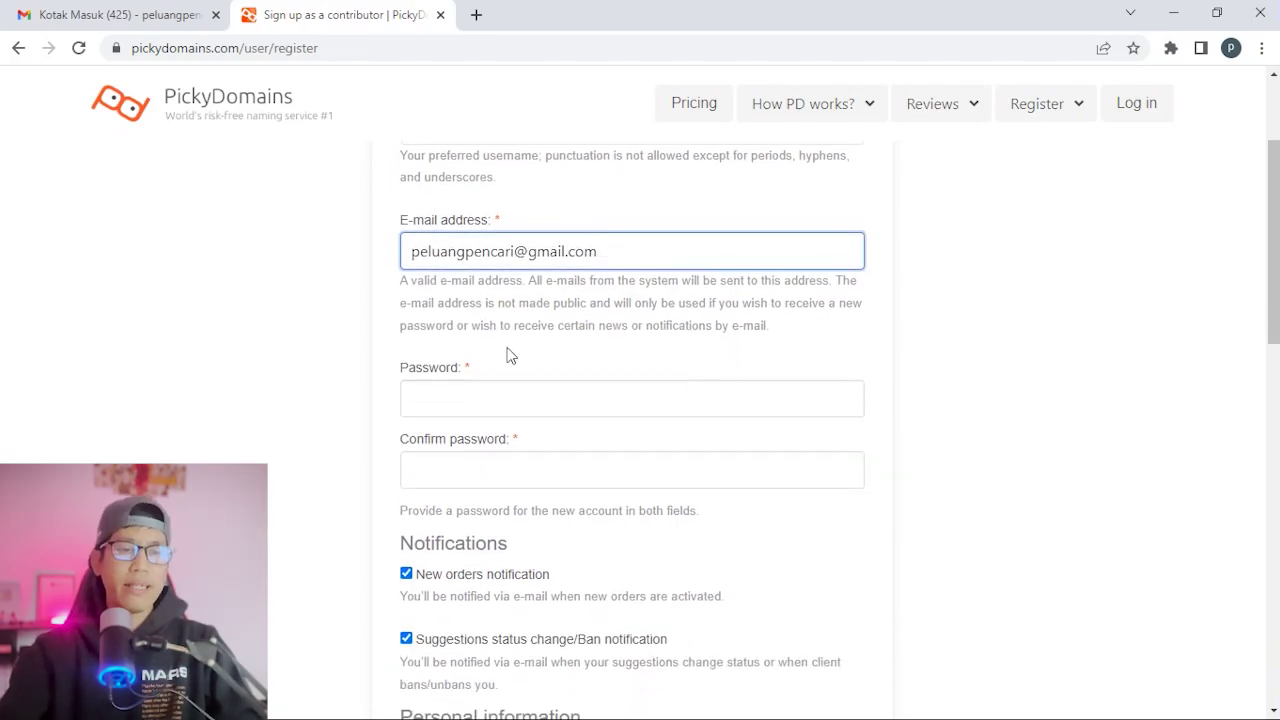
click(454, 399)
text(•••••••••)
key(Tab)
text(••)
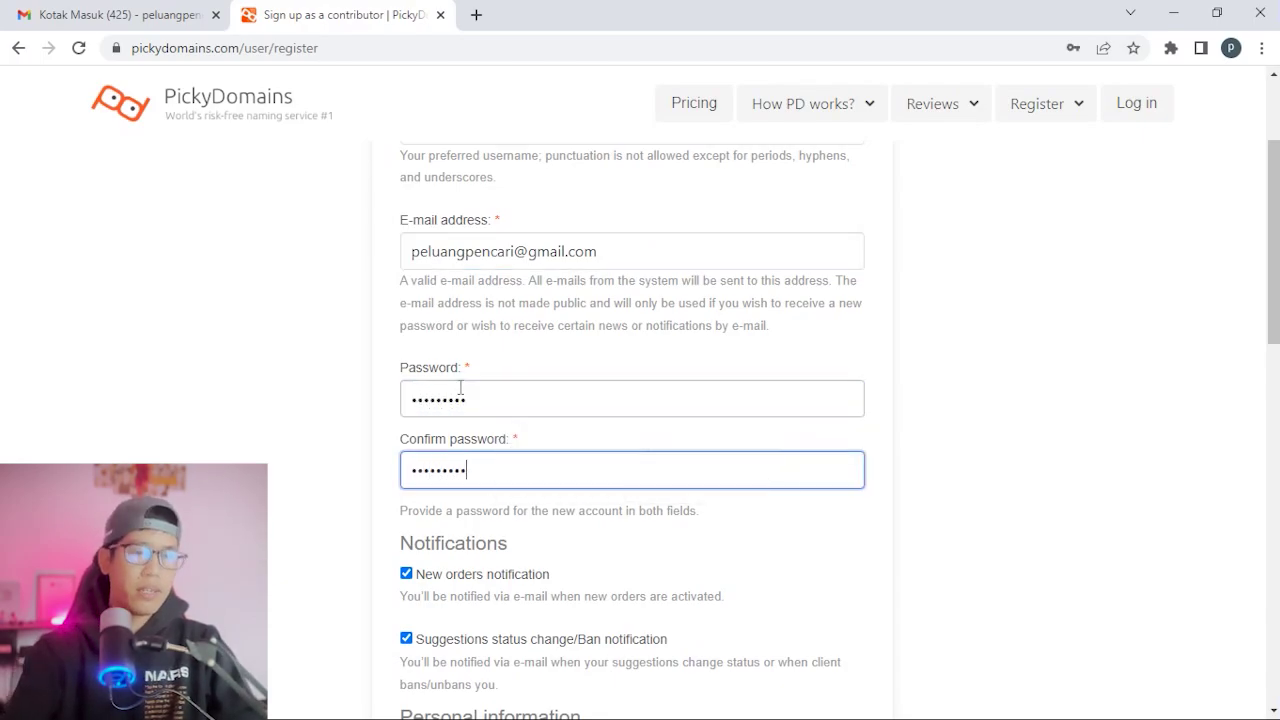
scroll(728, 386, down, 3)
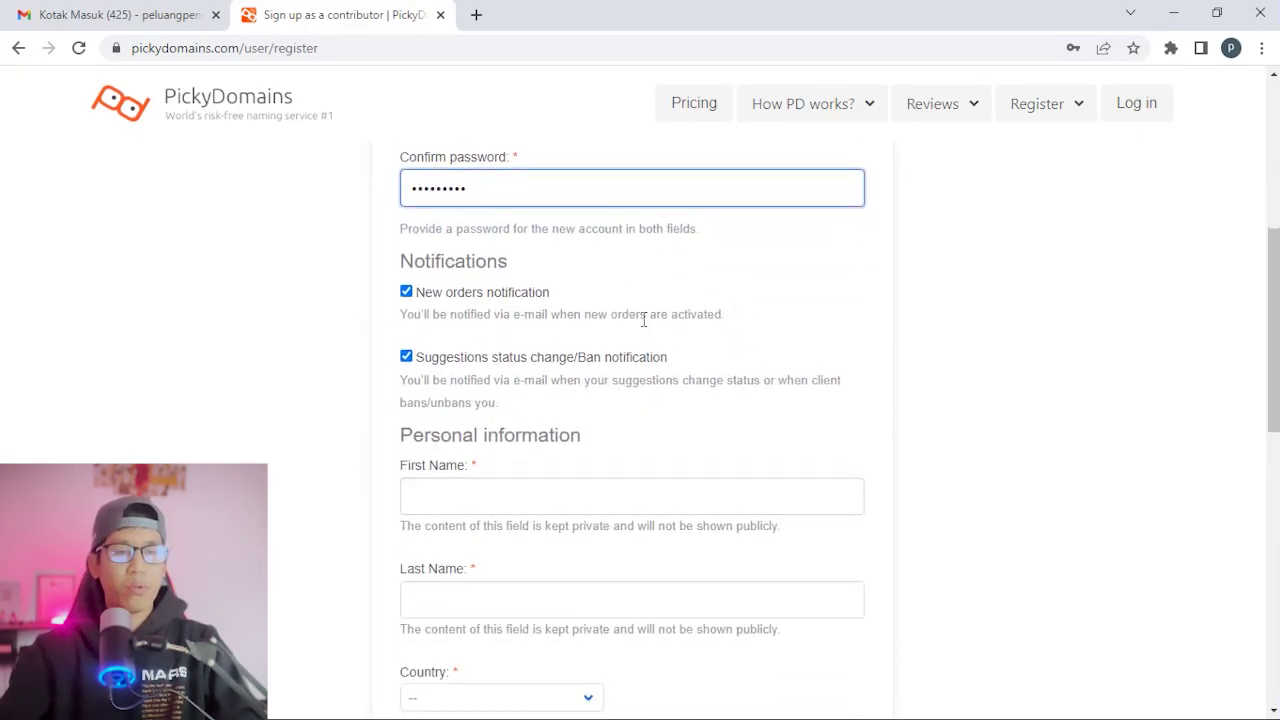
scroll(644, 320, down, 2)
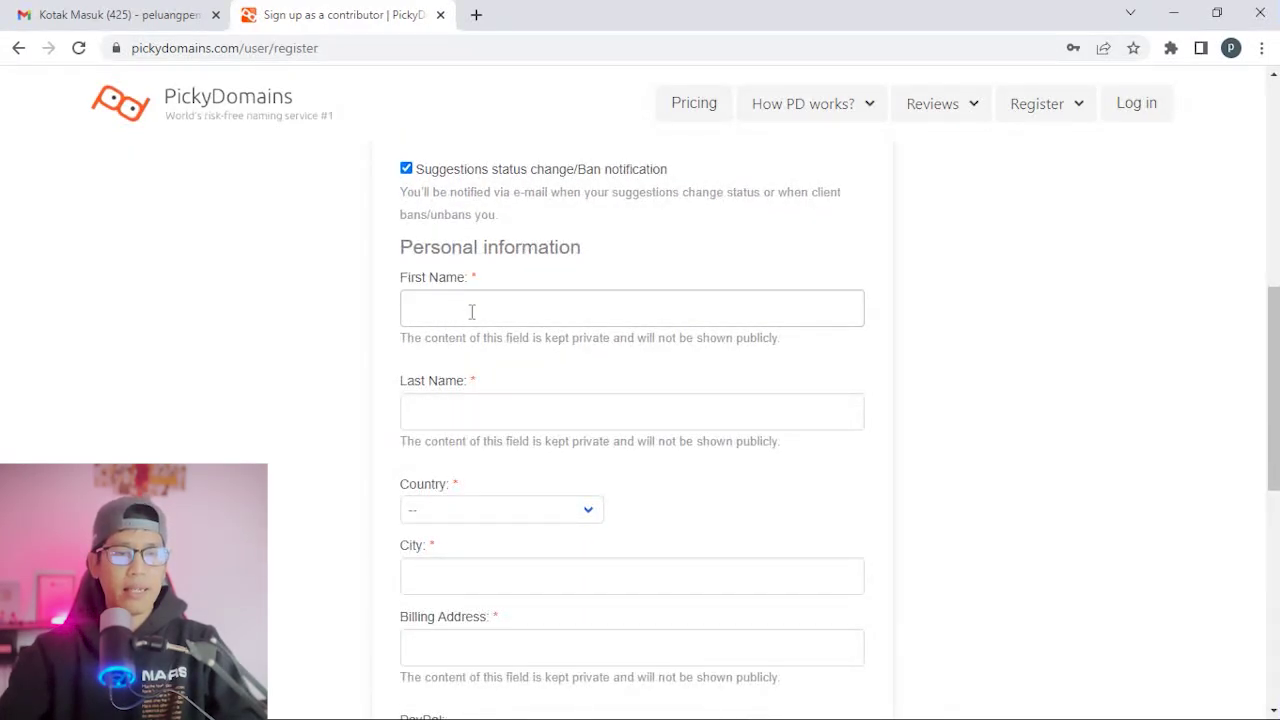
click(444, 311)
Fill in the first and last name and choose Indonesia as the country.
click(508, 411)
click(482, 311)
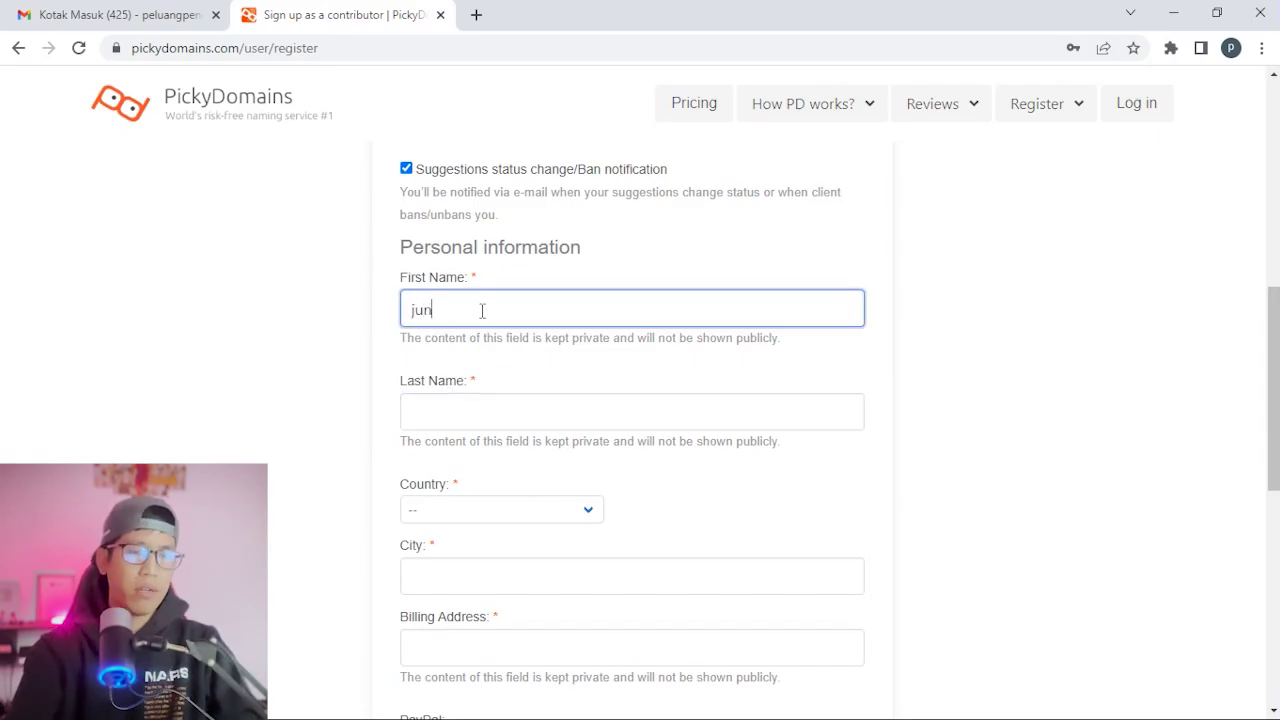
key(Tab)
text(si)
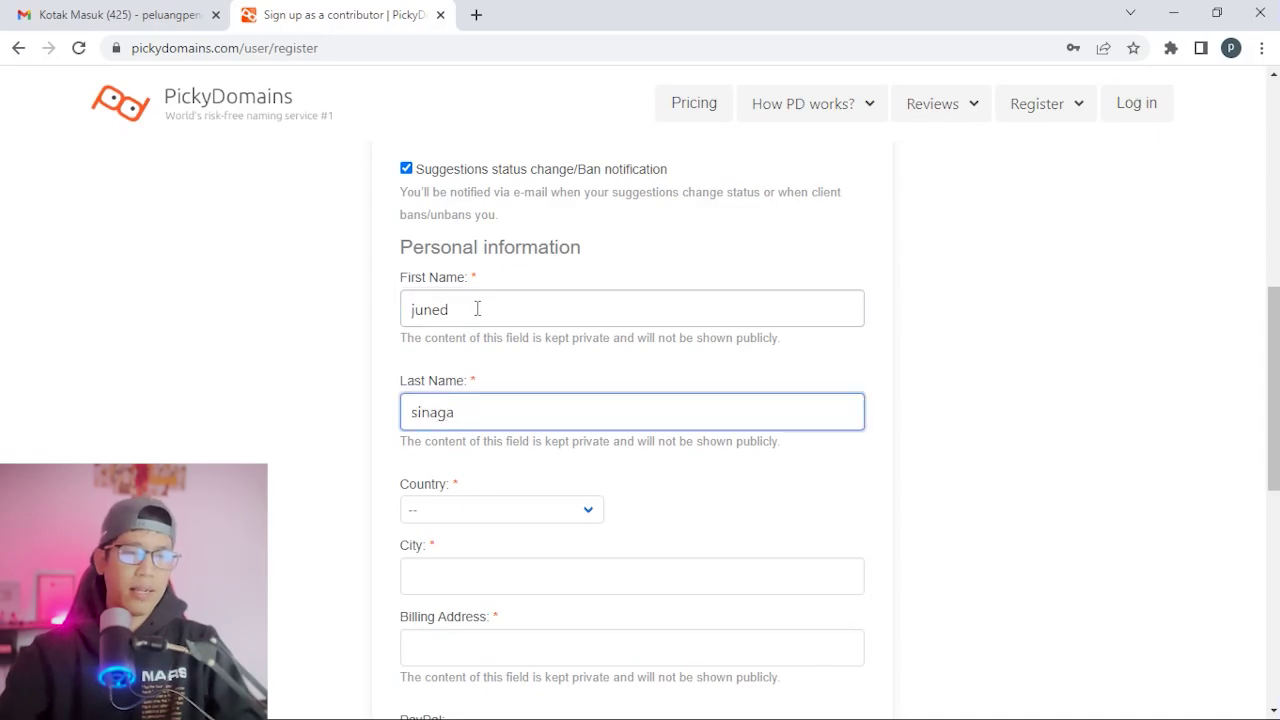
scroll(611, 357, down, 2)
click(578, 322)
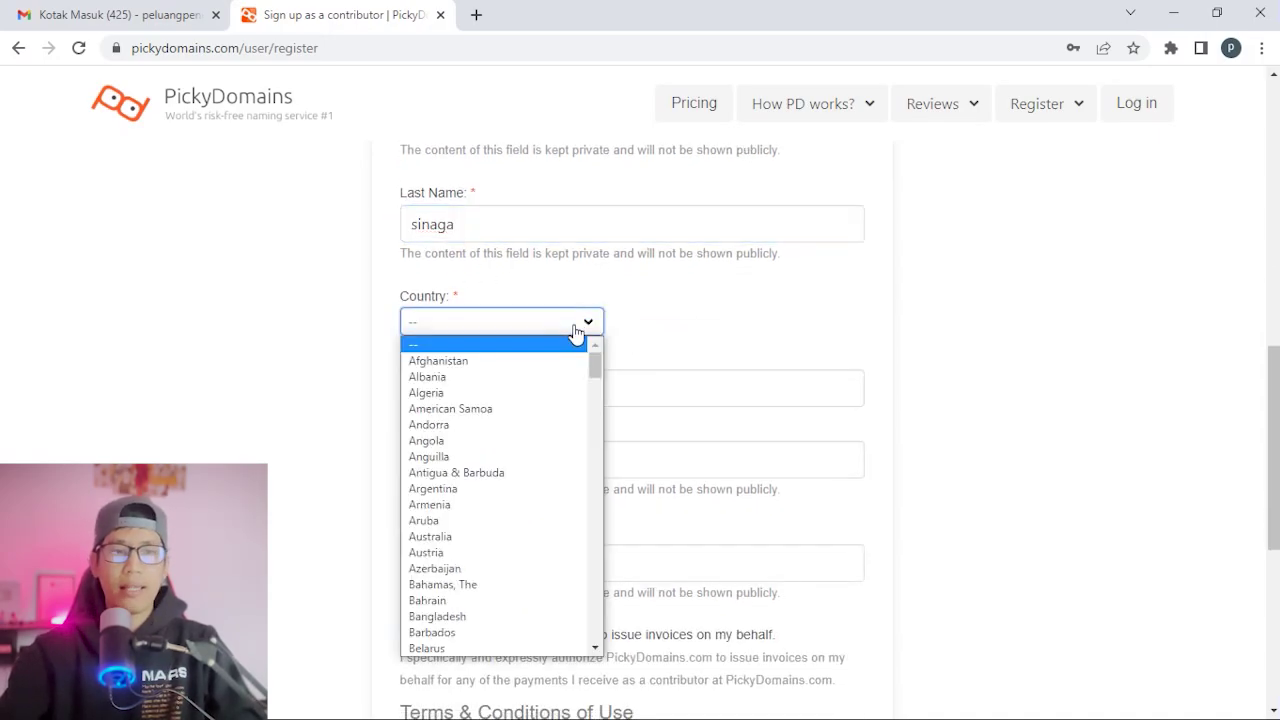
text(indo)
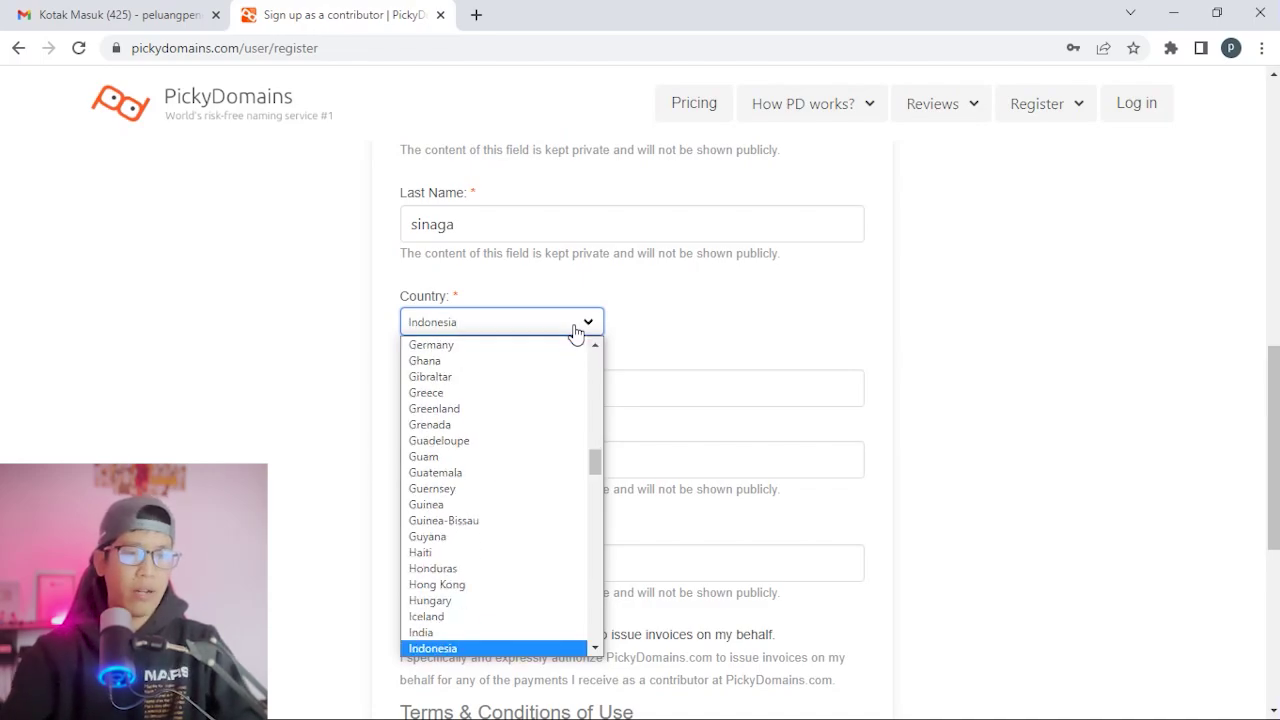
click(457, 648)
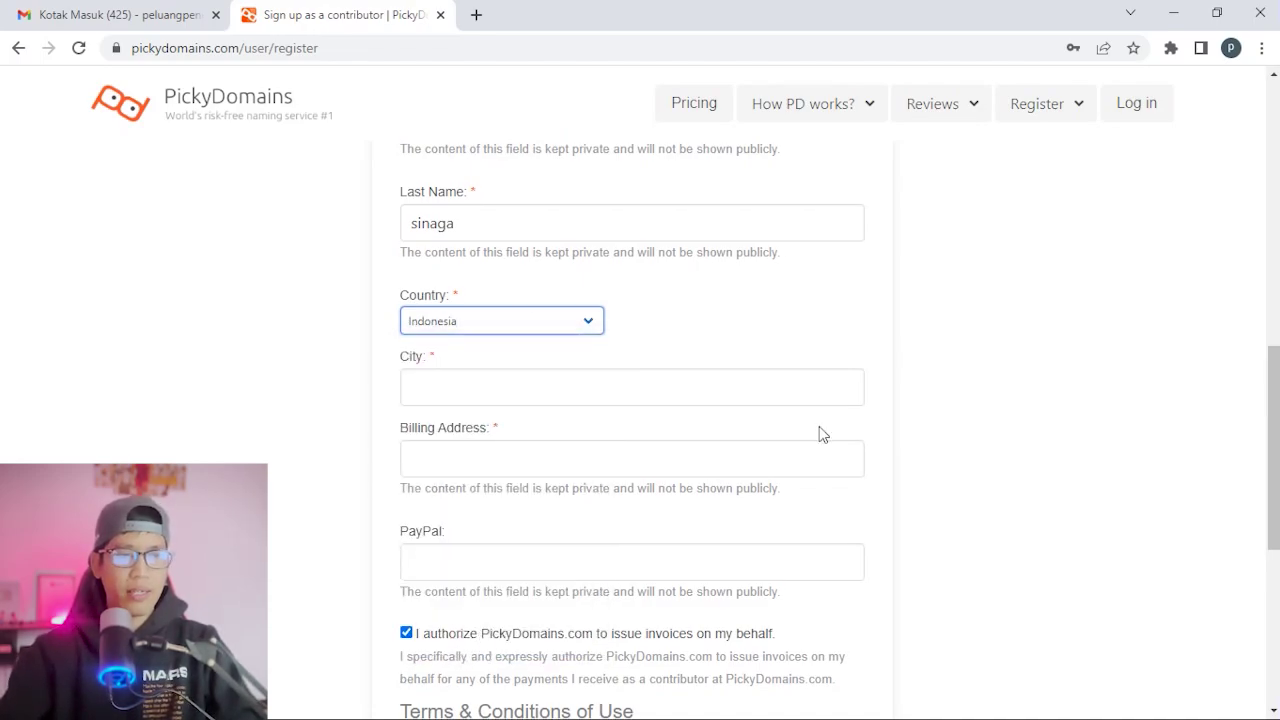
scroll(471, 291, down, 1)
Enter the city, the billing street address and the PayPal e-mail.
click(471, 291)
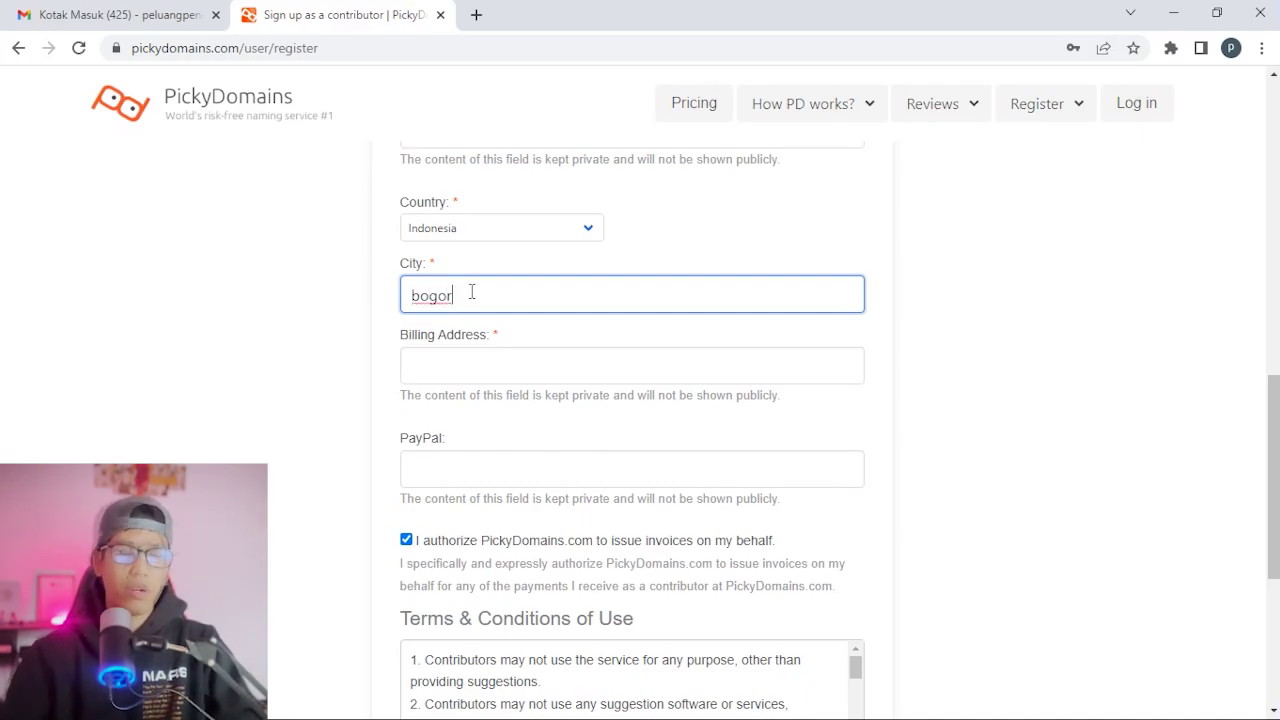
click(489, 365)
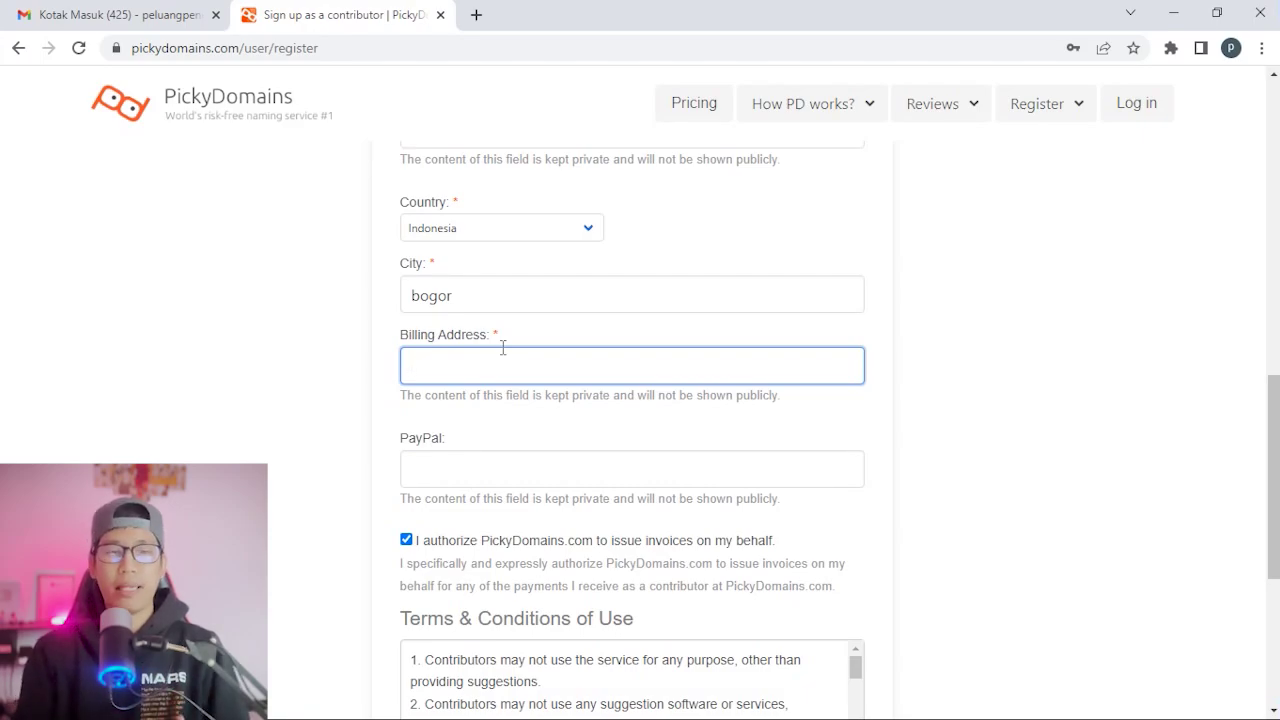
scroll(910, 334, down, 1)
click(468, 377)
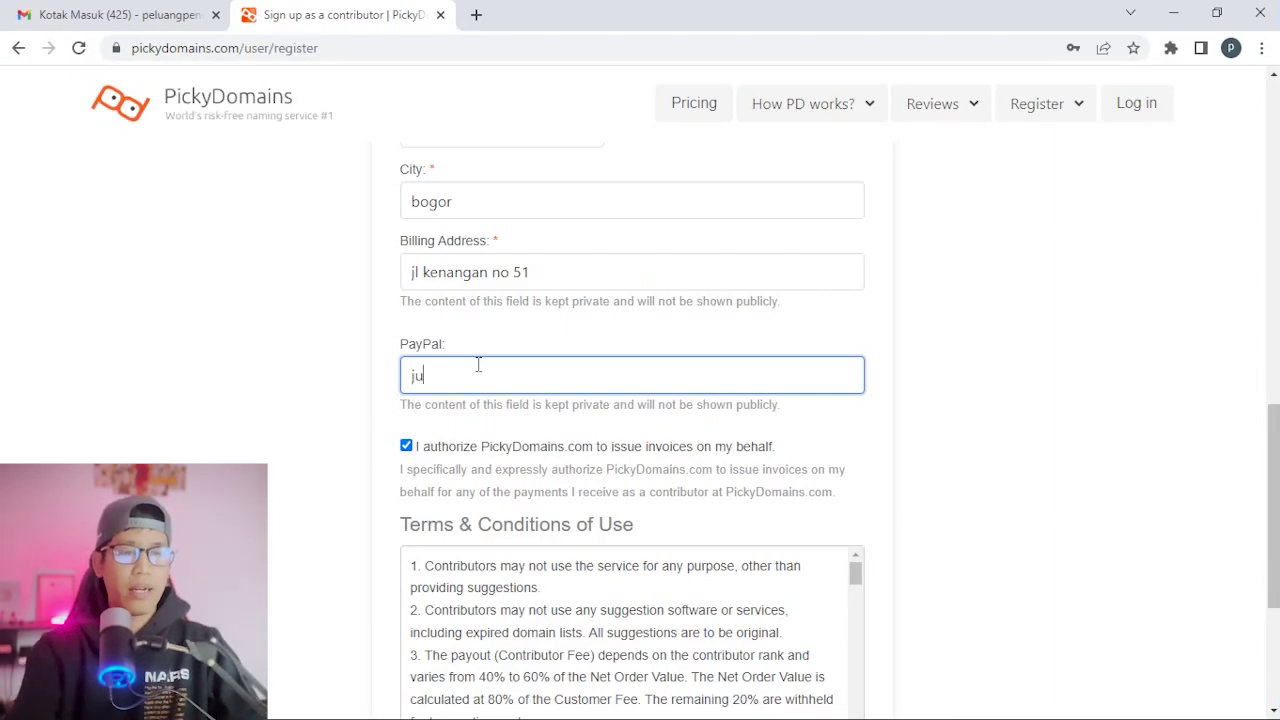
text(@gmail.com)
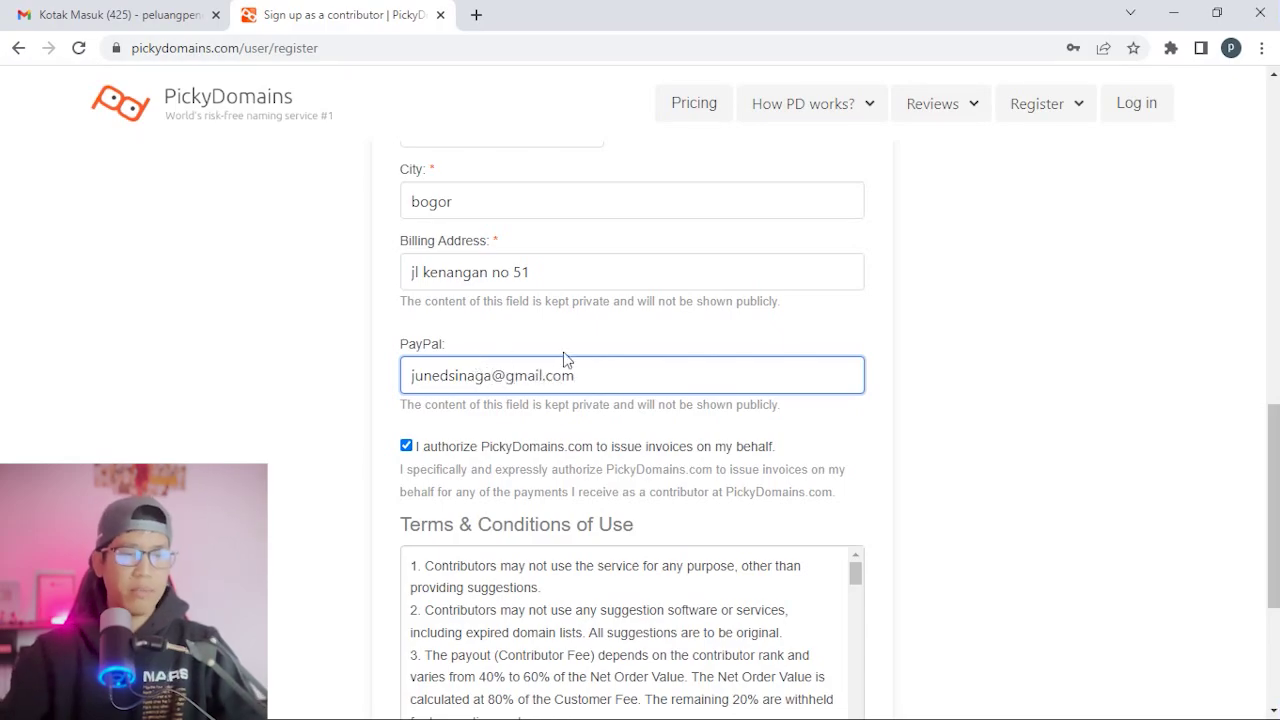
scroll(899, 388, down, 3)
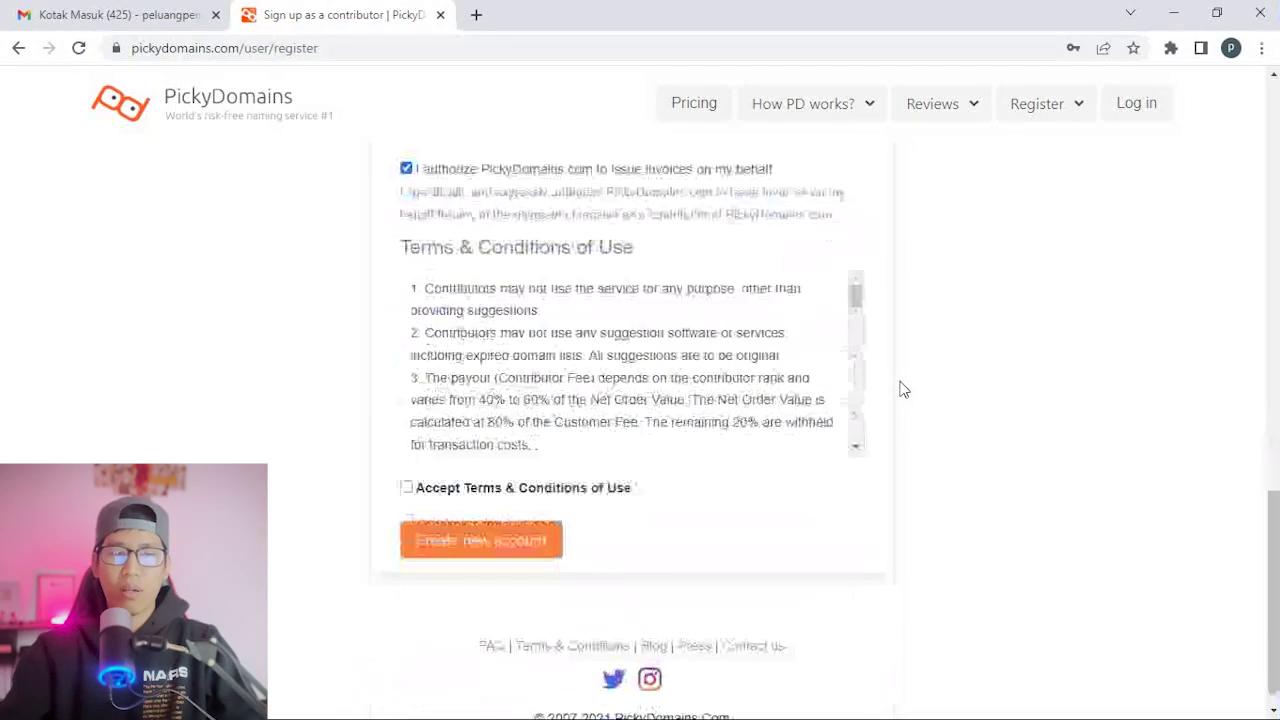
Accept the Terms & Conditions of Use, create the contributor account, and open account settings.
click(406, 462)
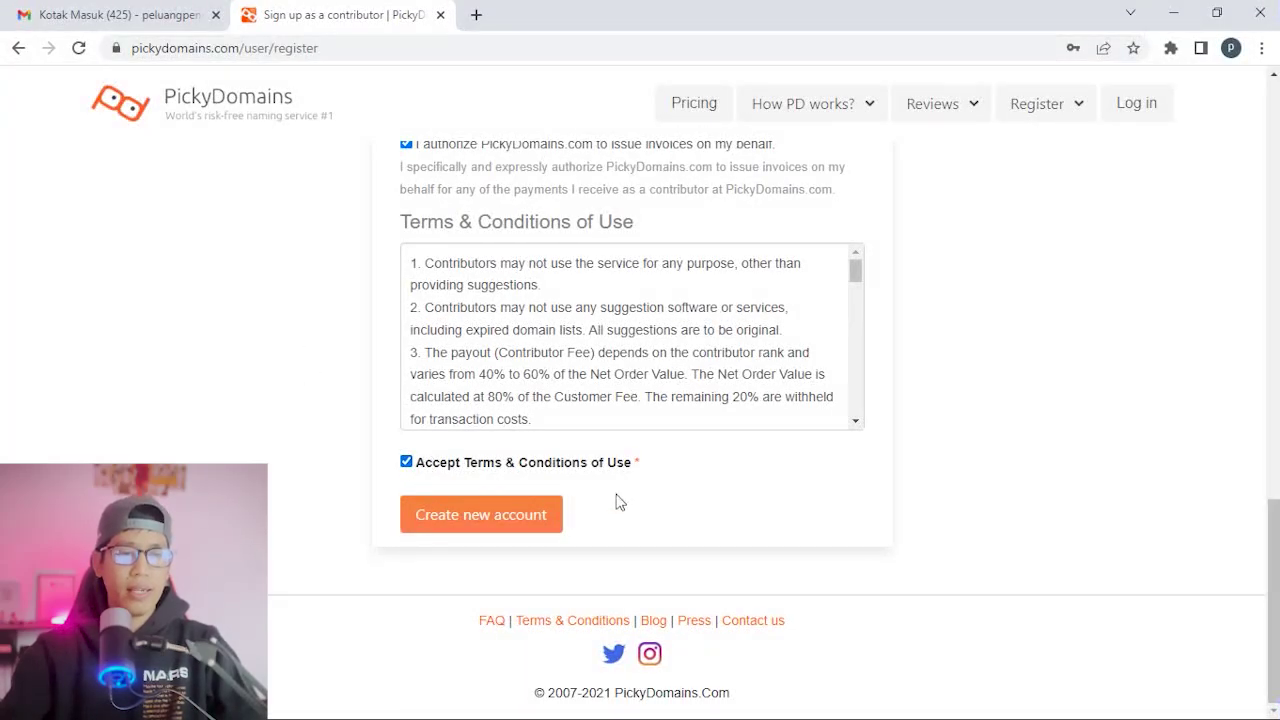
click(477, 537)
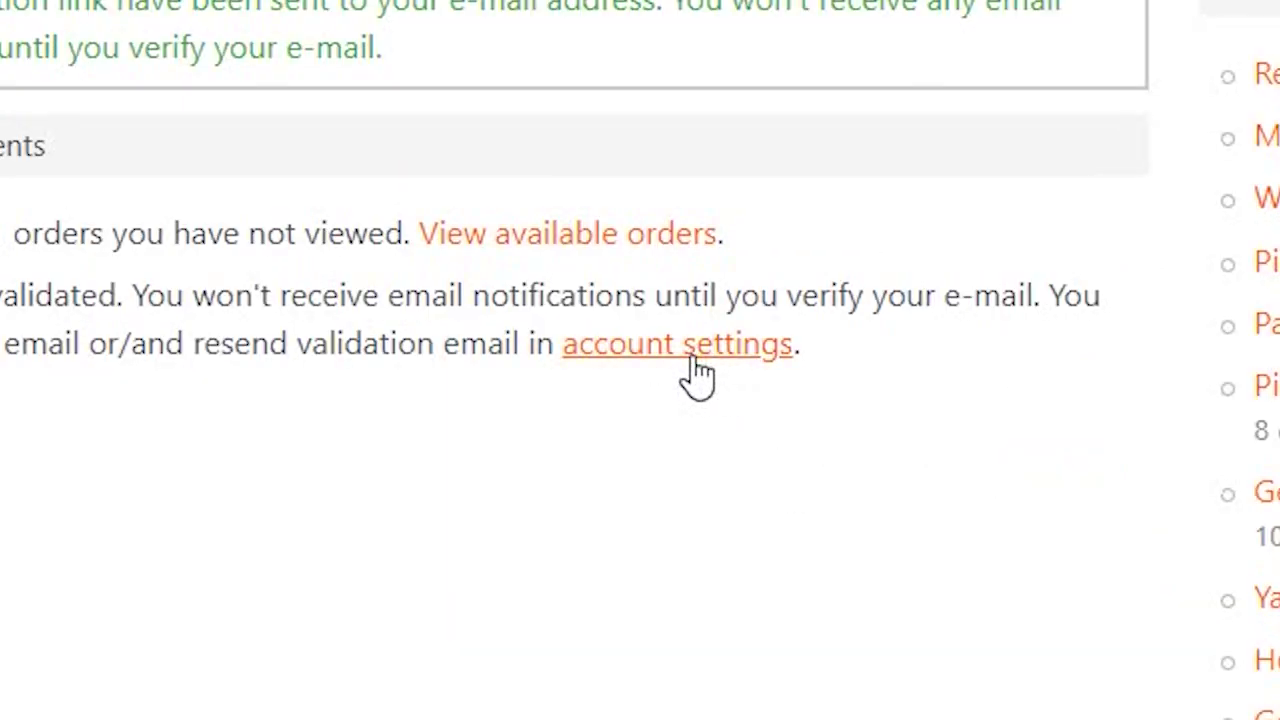
click(674, 319)
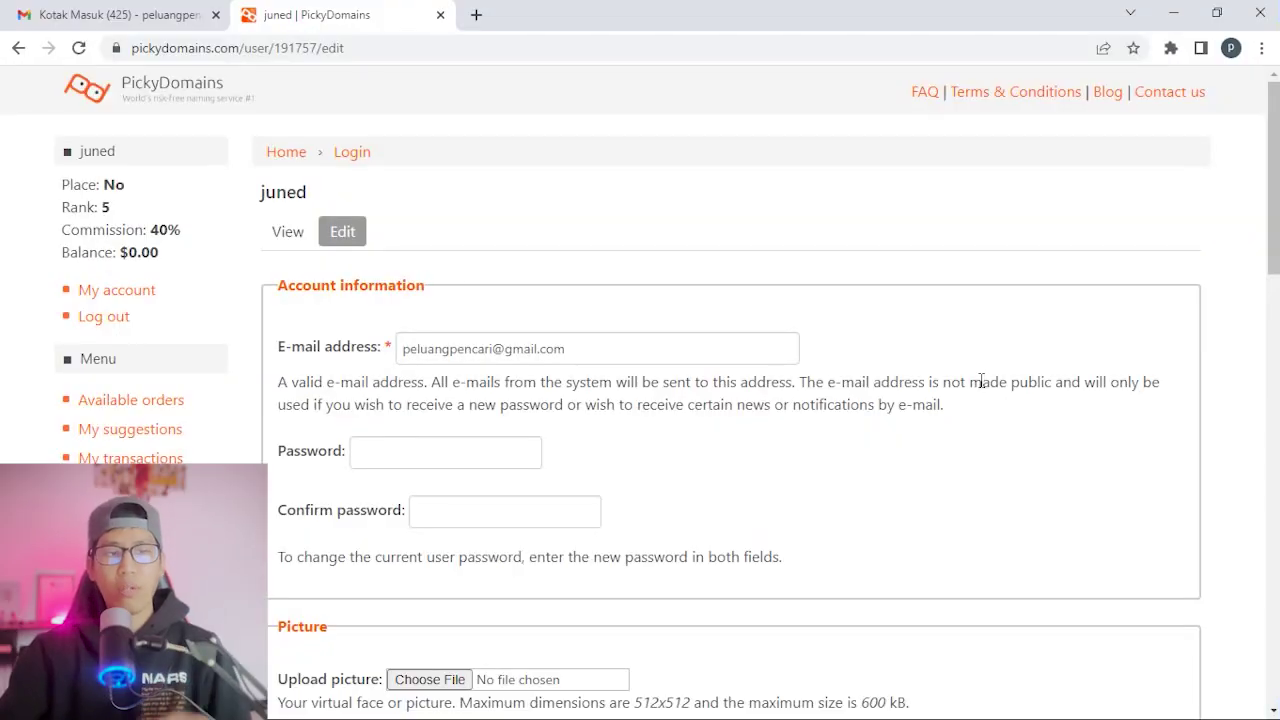
Submit the account settings form unchanged, then go to the Gmail tab.
scroll(914, 375, down, 15)
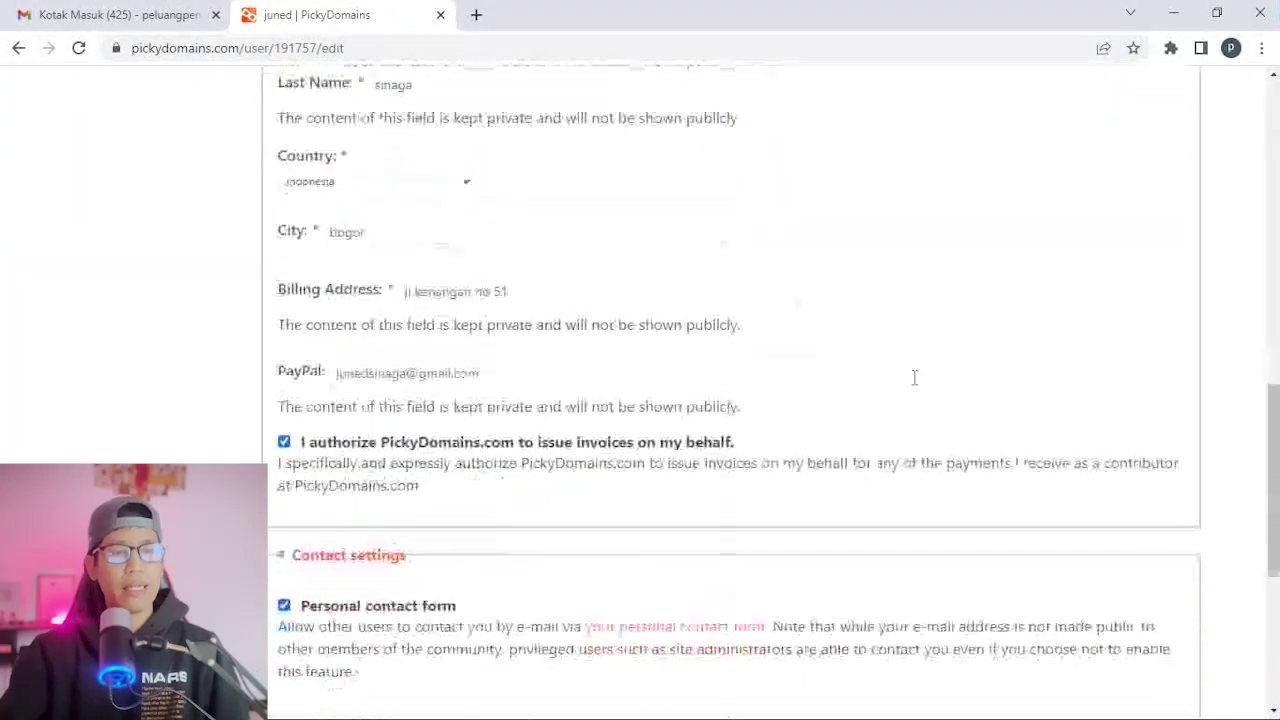
scroll(914, 377, down, 2)
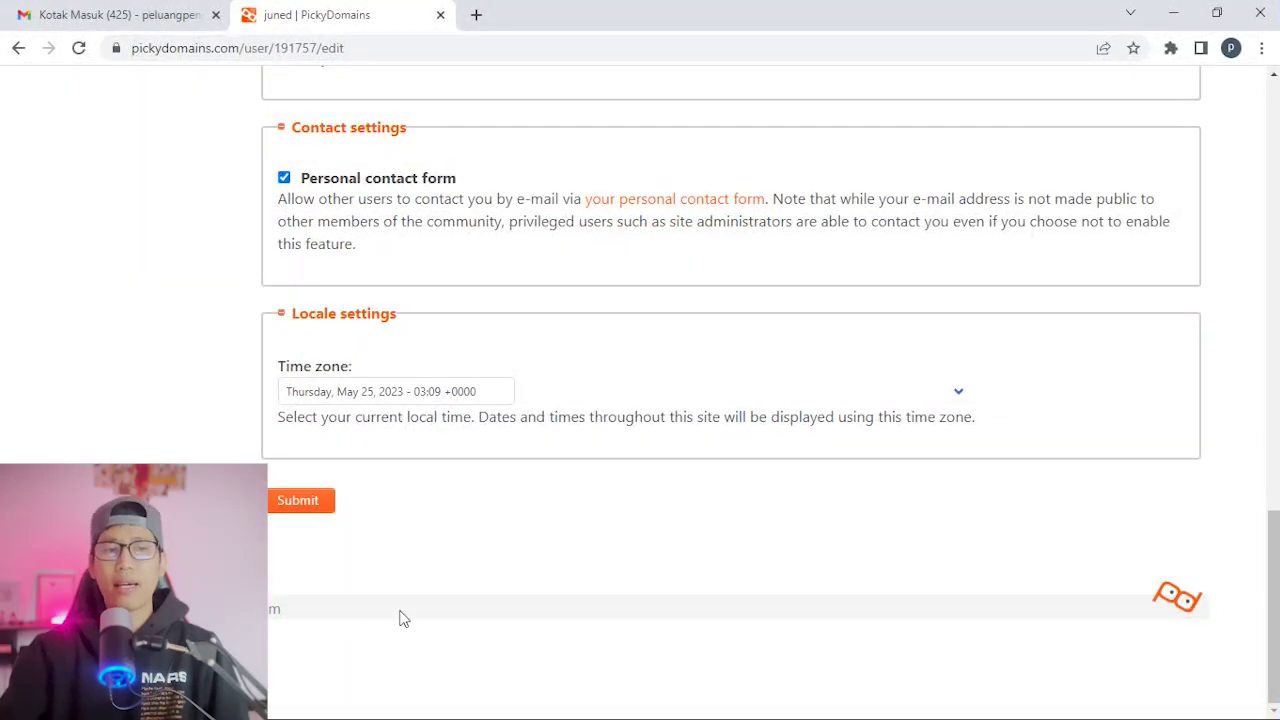
click(308, 505)
scroll(917, 500, down, 3)
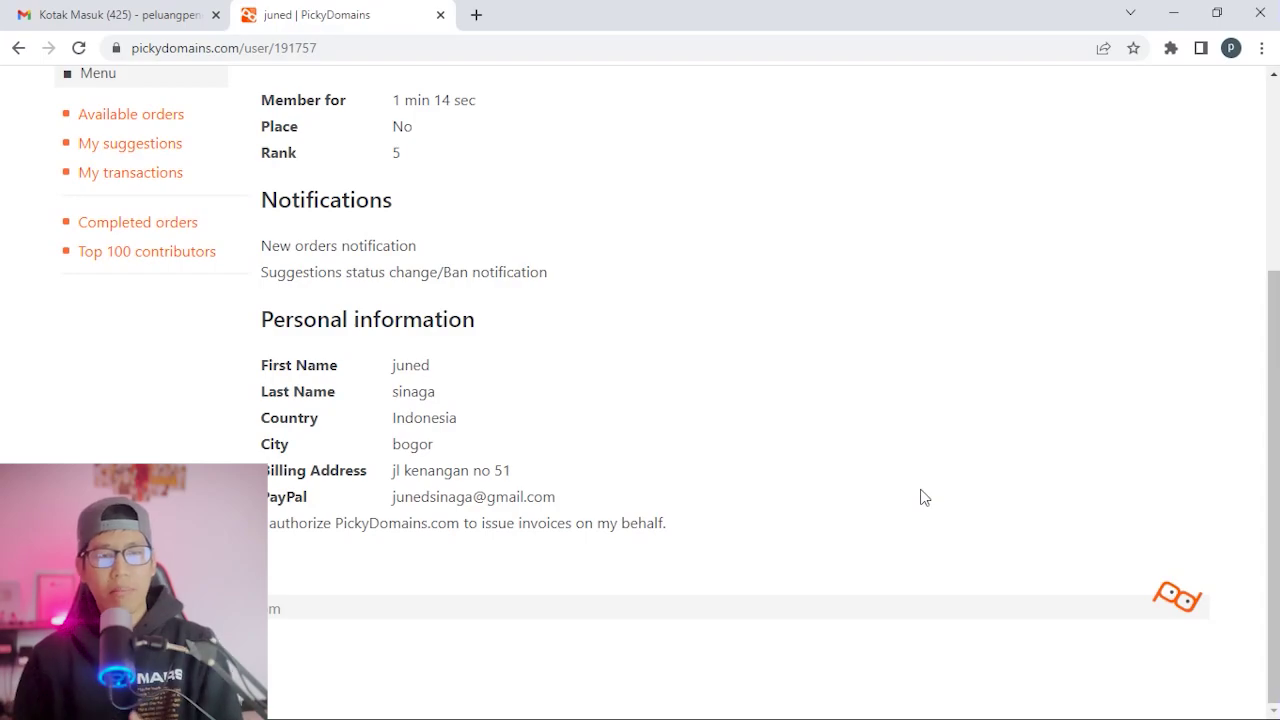
scroll(862, 464, up, 2)
scroll(862, 464, down, 2)
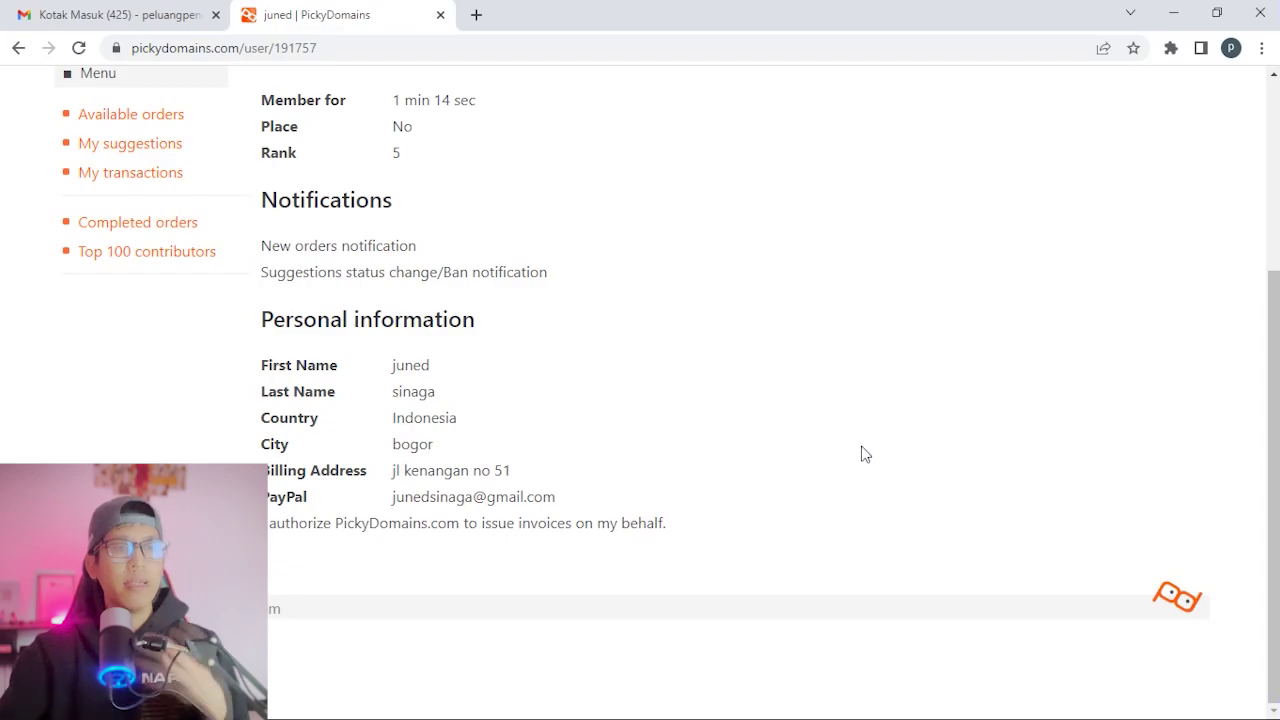
scroll(863, 448, up, 3)
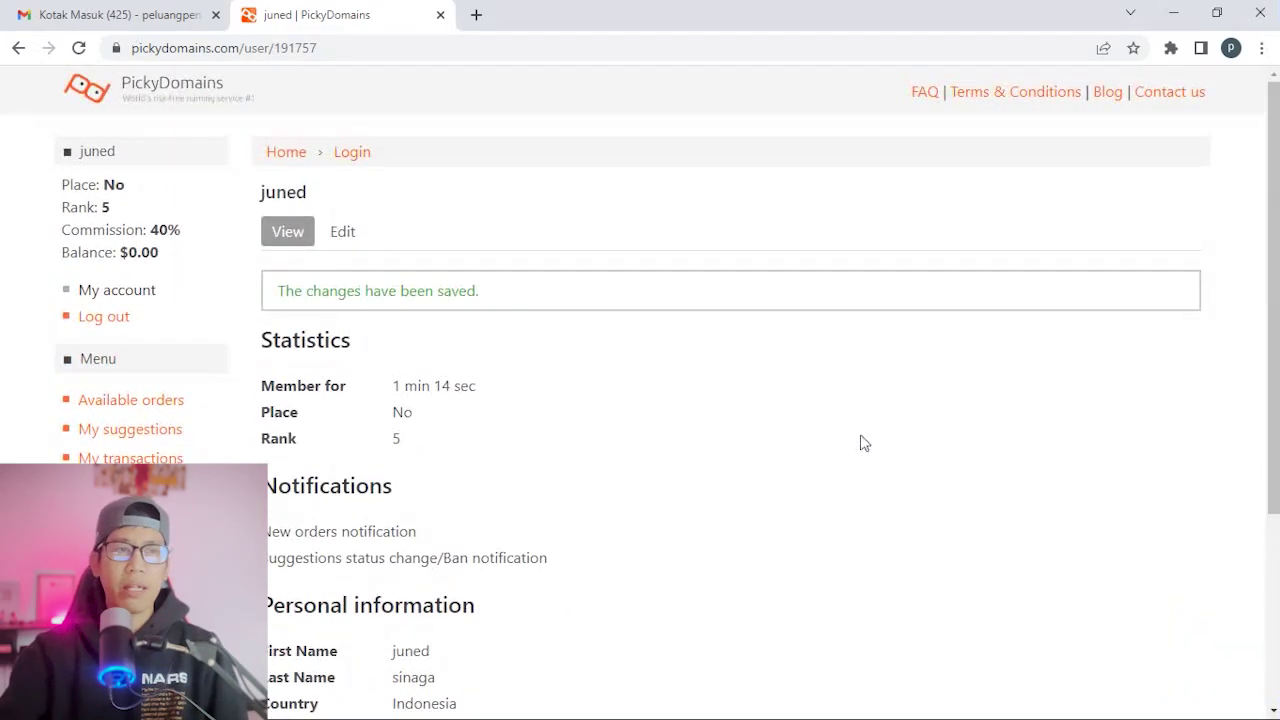
click(86, 10)
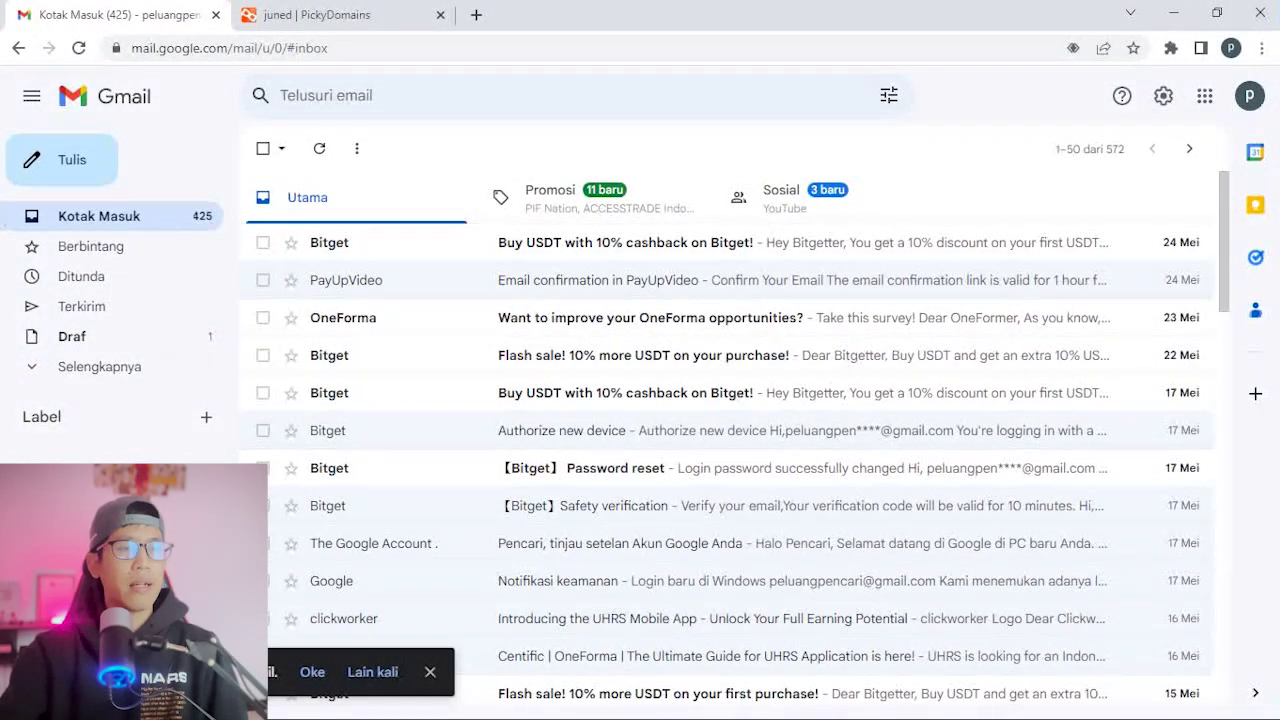
Find the PickyDomains validation message in Gmail's Spam folder and follow its validation link.
click(36, 367)
click(85, 523)
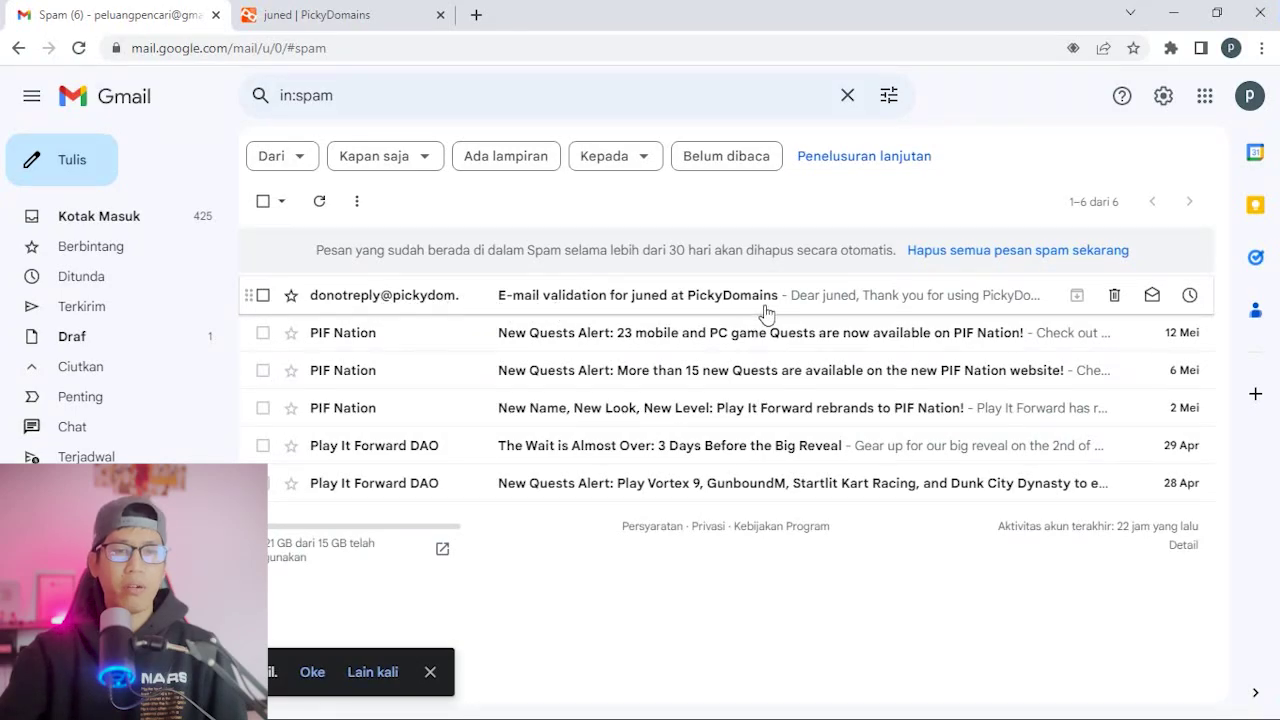
click(765, 306)
scroll(822, 293, down, 2)
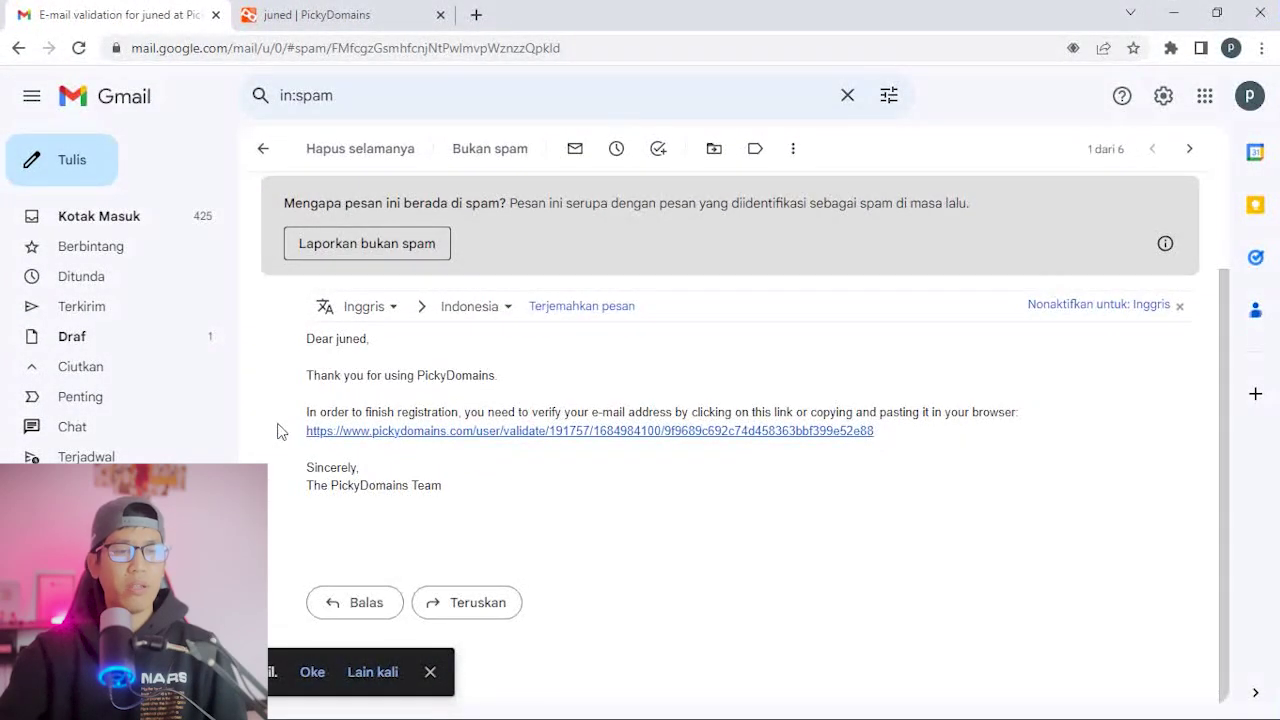
click(708, 436)
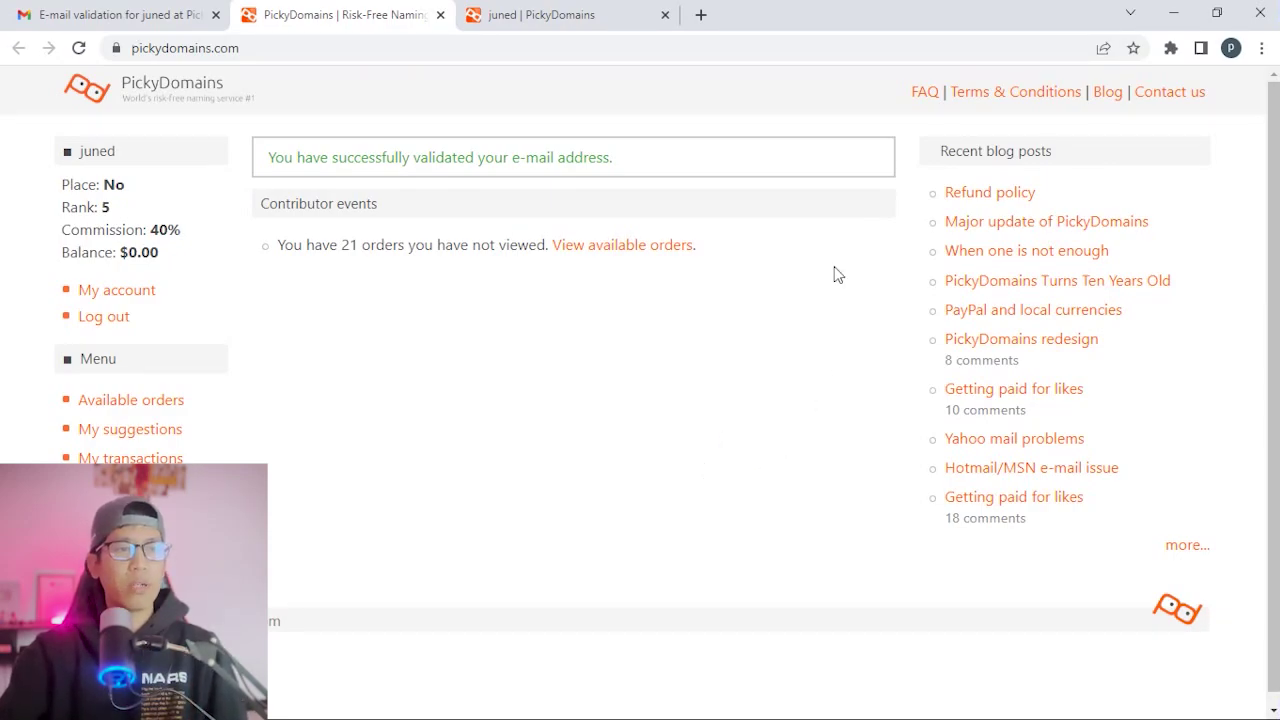
drag(637, 165, 258, 168)
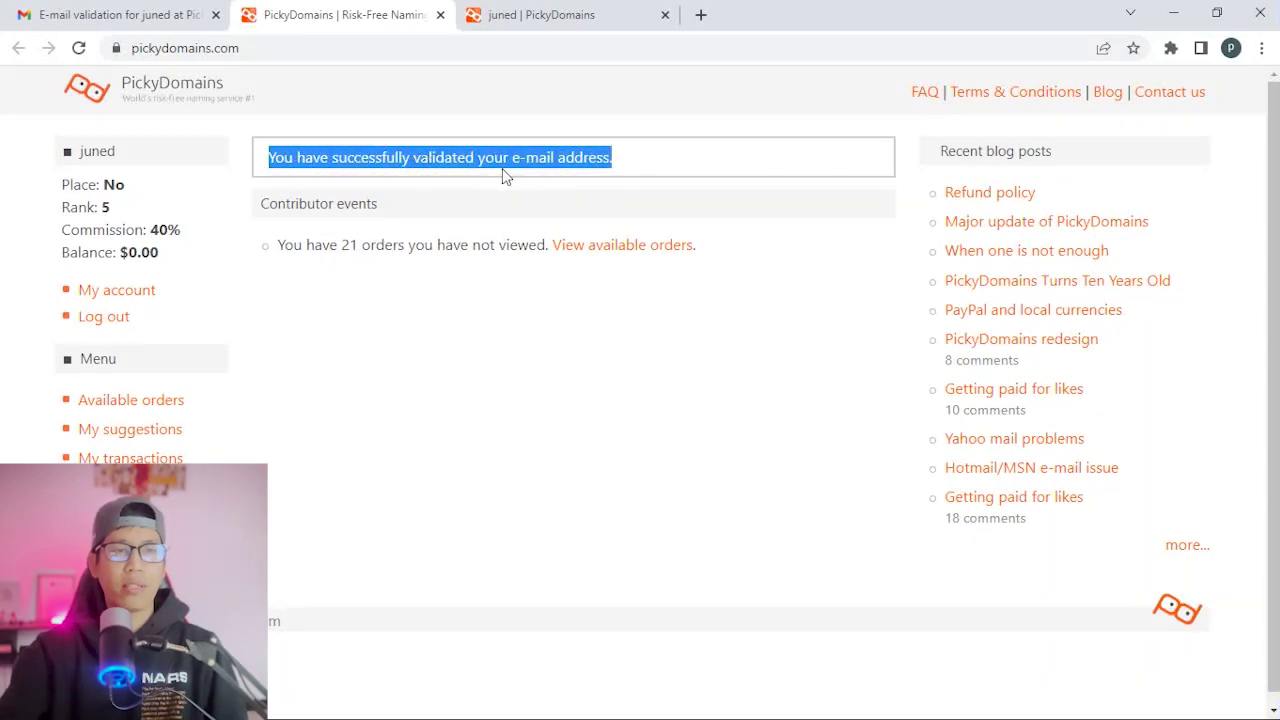
click(686, 166)
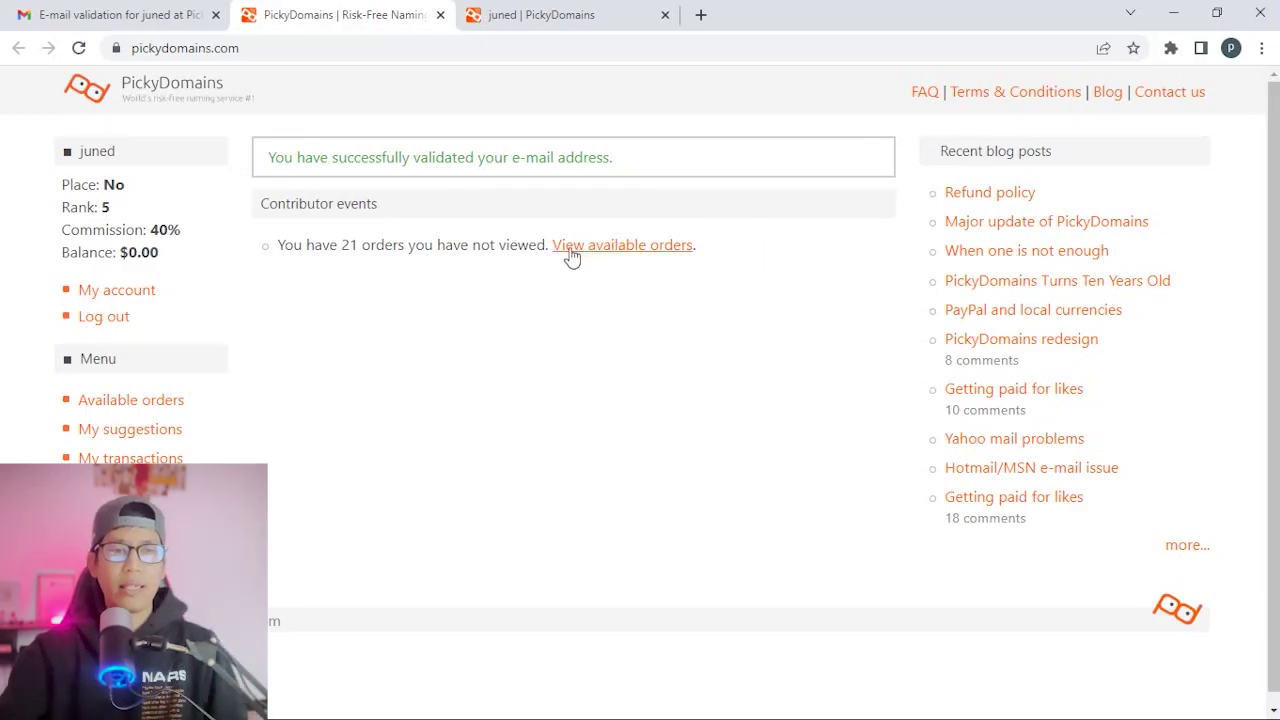
click(621, 246)
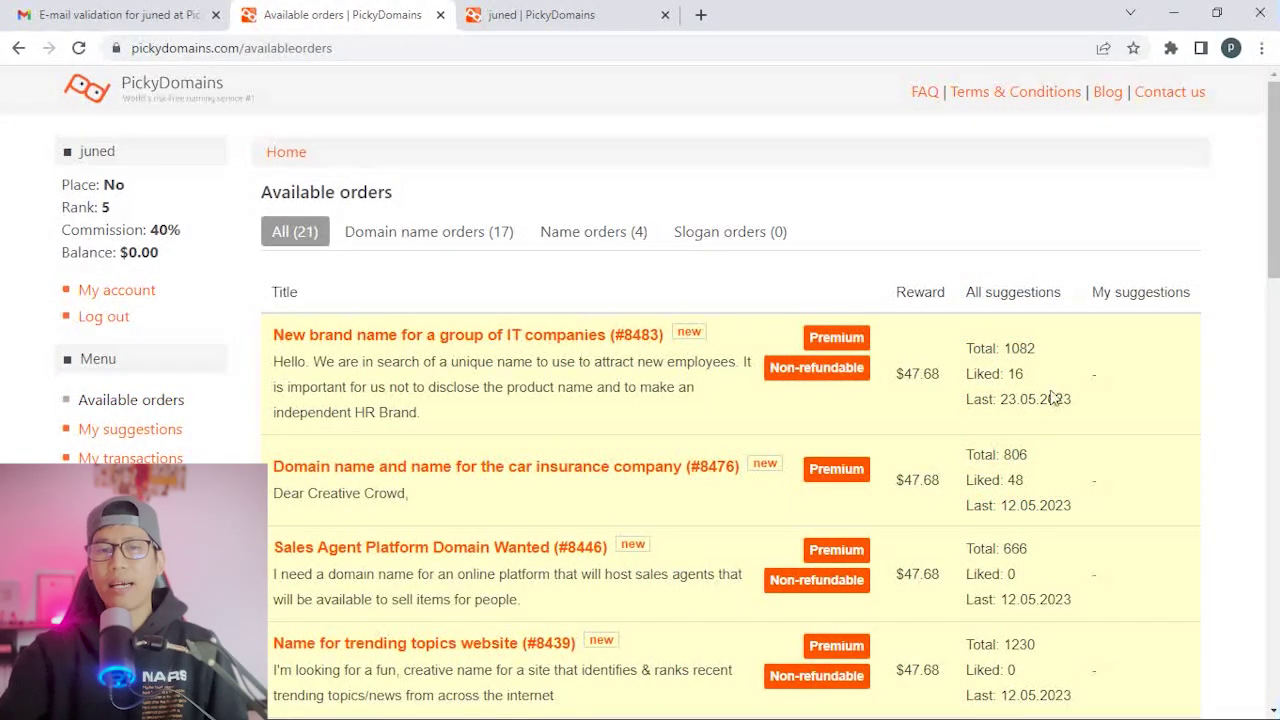
Scroll the Available orders list and highlight the first order's $47.68 reward.
scroll(1050, 395, down, 2)
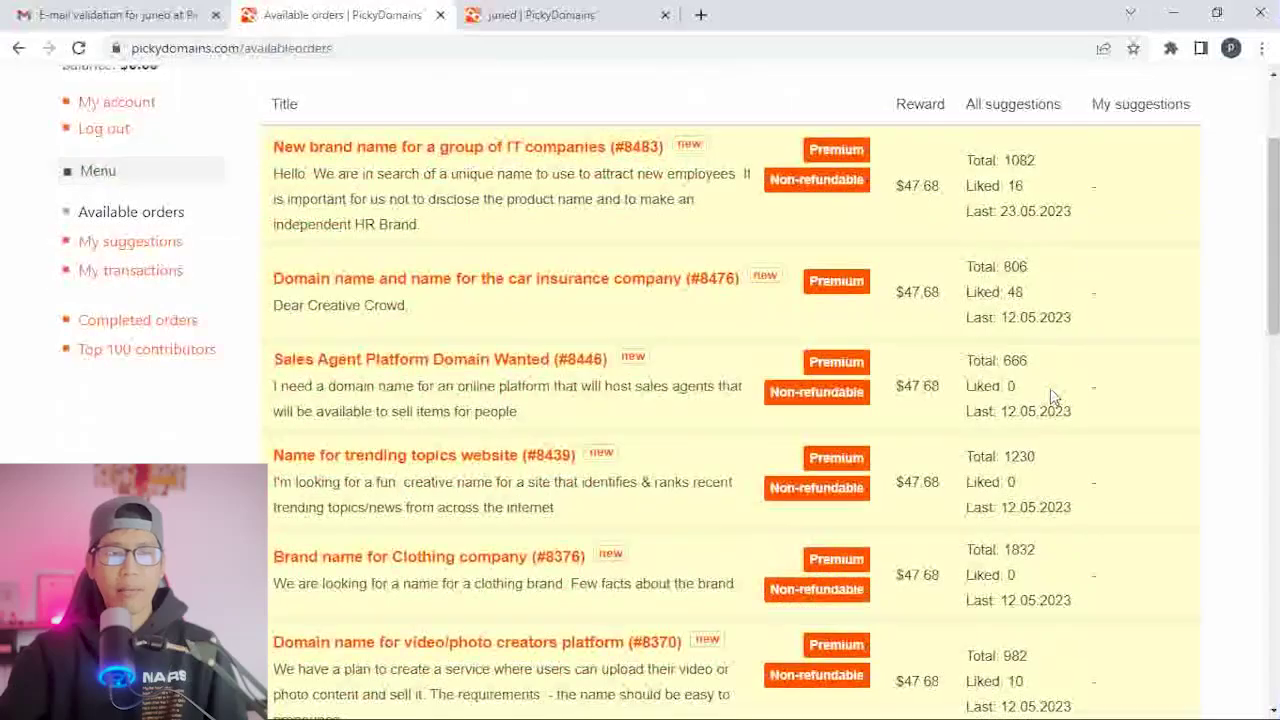
scroll(1046, 434, up, 2)
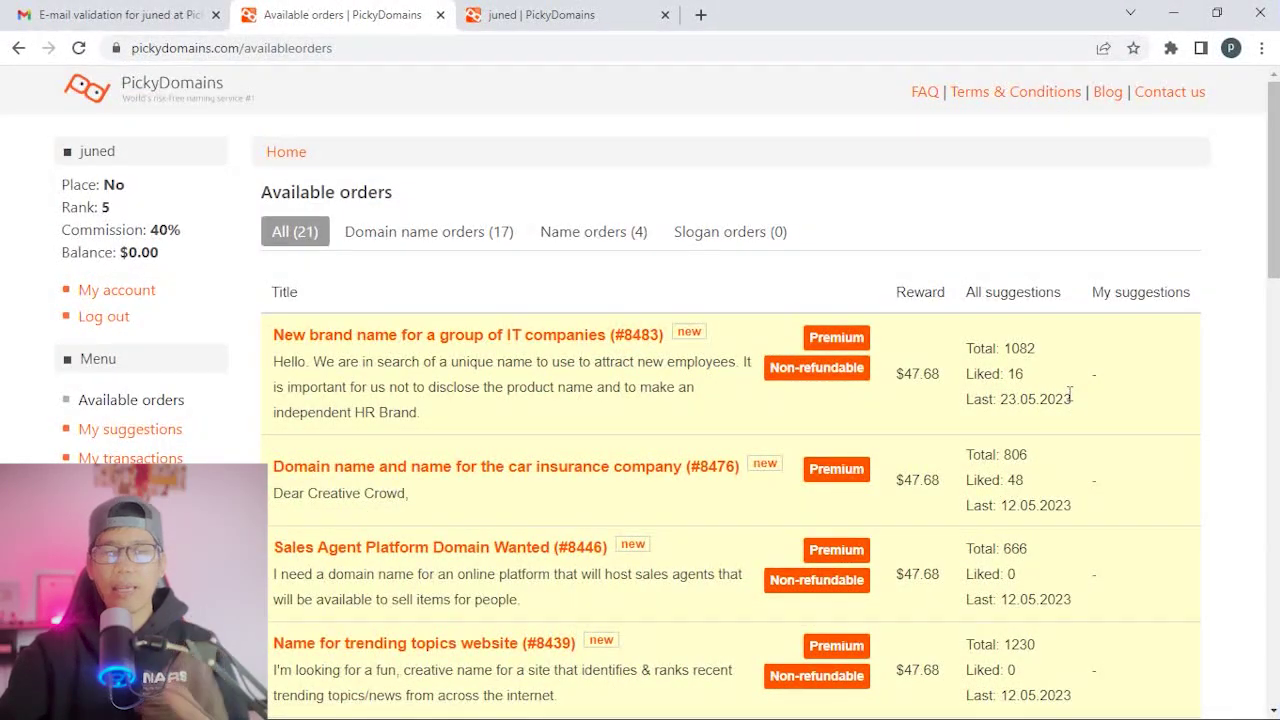
scroll(1070, 395, down, 2)
scroll(1068, 393, up, 2)
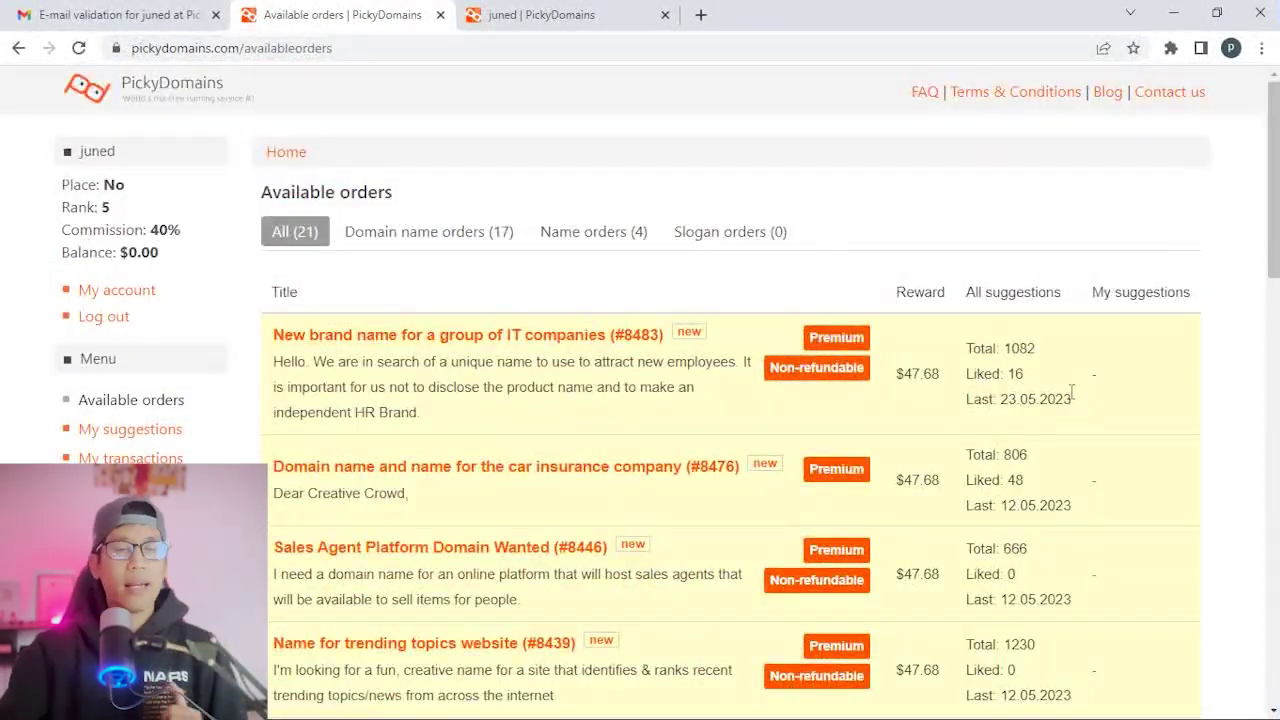
scroll(1070, 393, down, 12)
scroll(1072, 398, down, 2)
drag(920, 445, 918, 450)
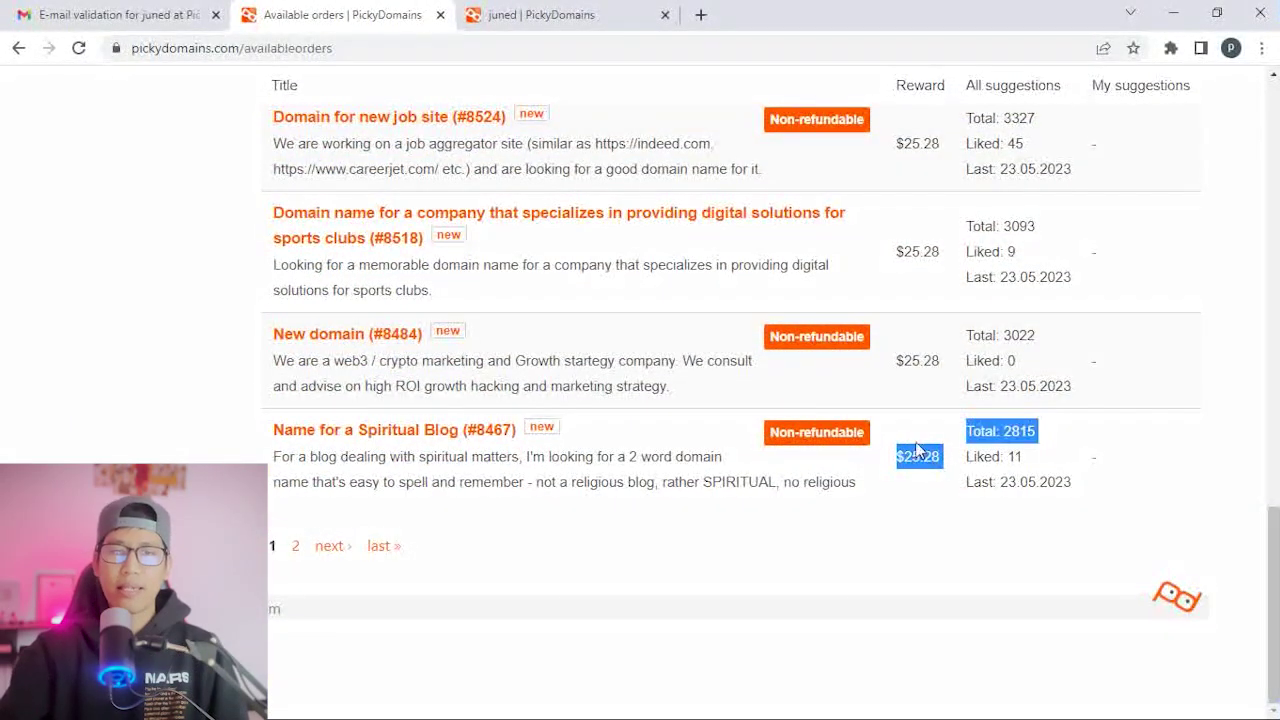
scroll(918, 450, up, 15)
drag(945, 280, 890, 286)
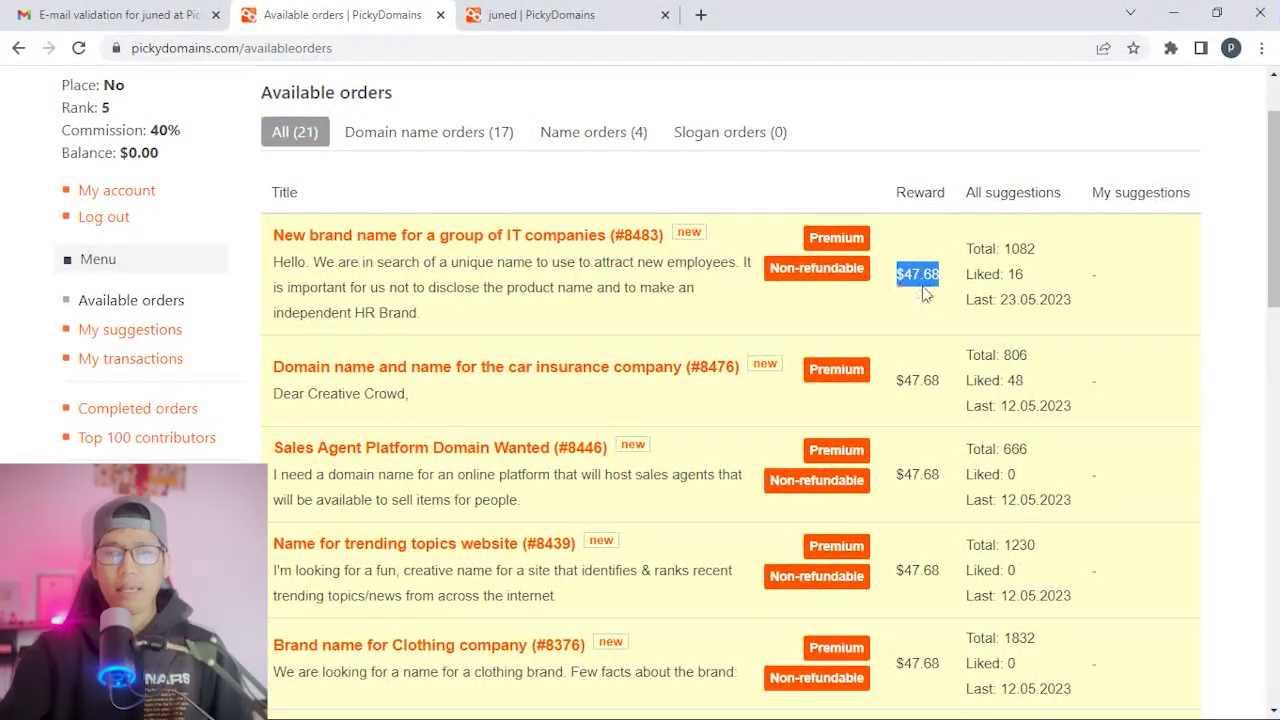
click(923, 291)
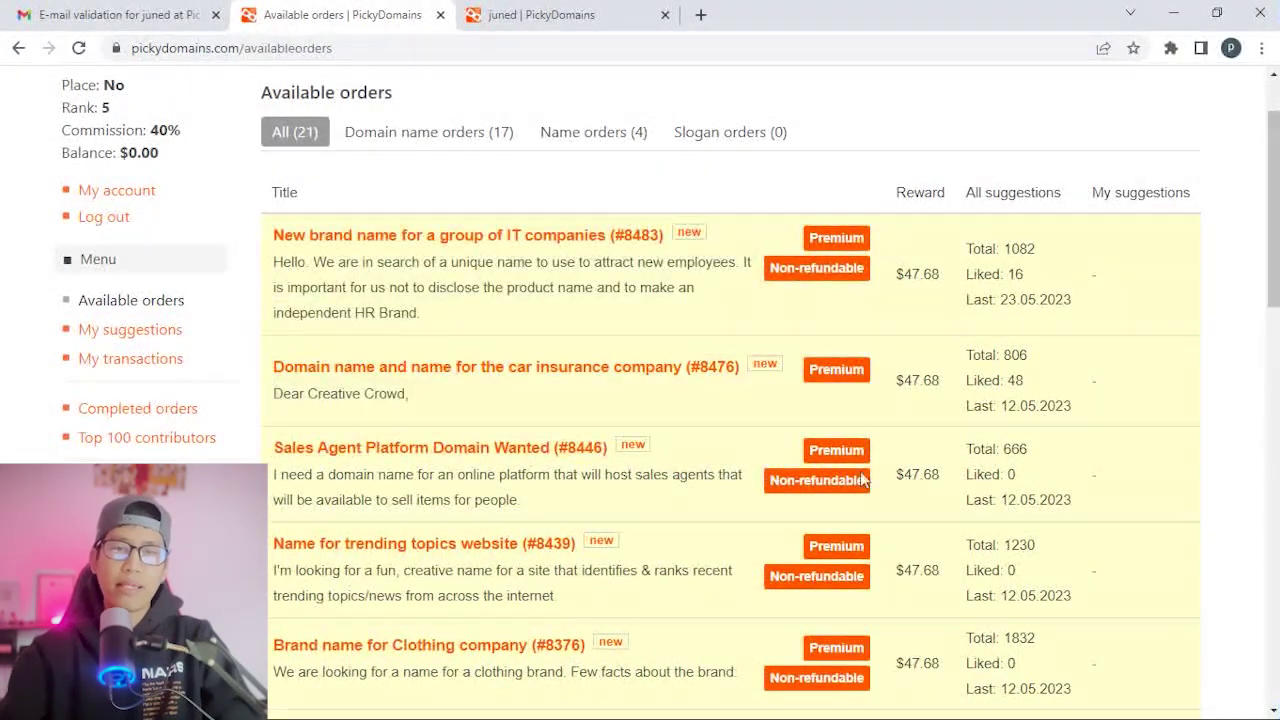
Highlight the $47.68 reward again, plus the Rank: 5 figure.
scroll(809, 245, down, 20)
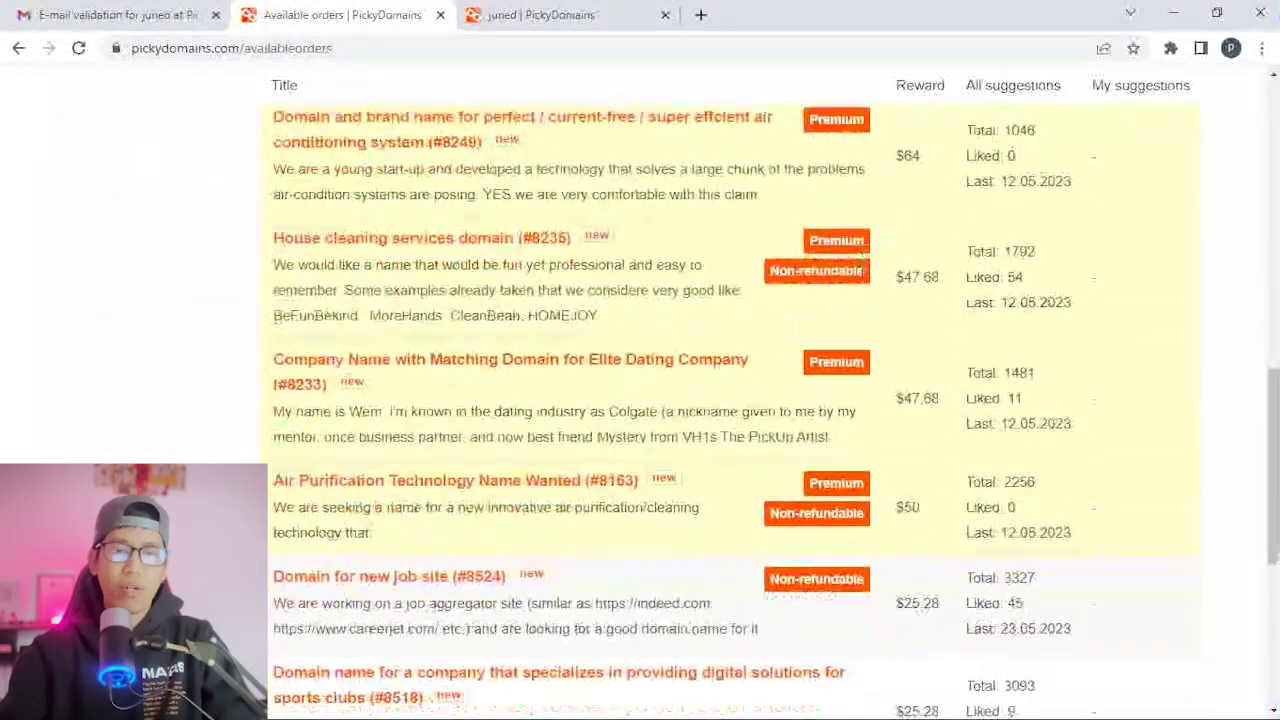
scroll(947, 397, up, 20)
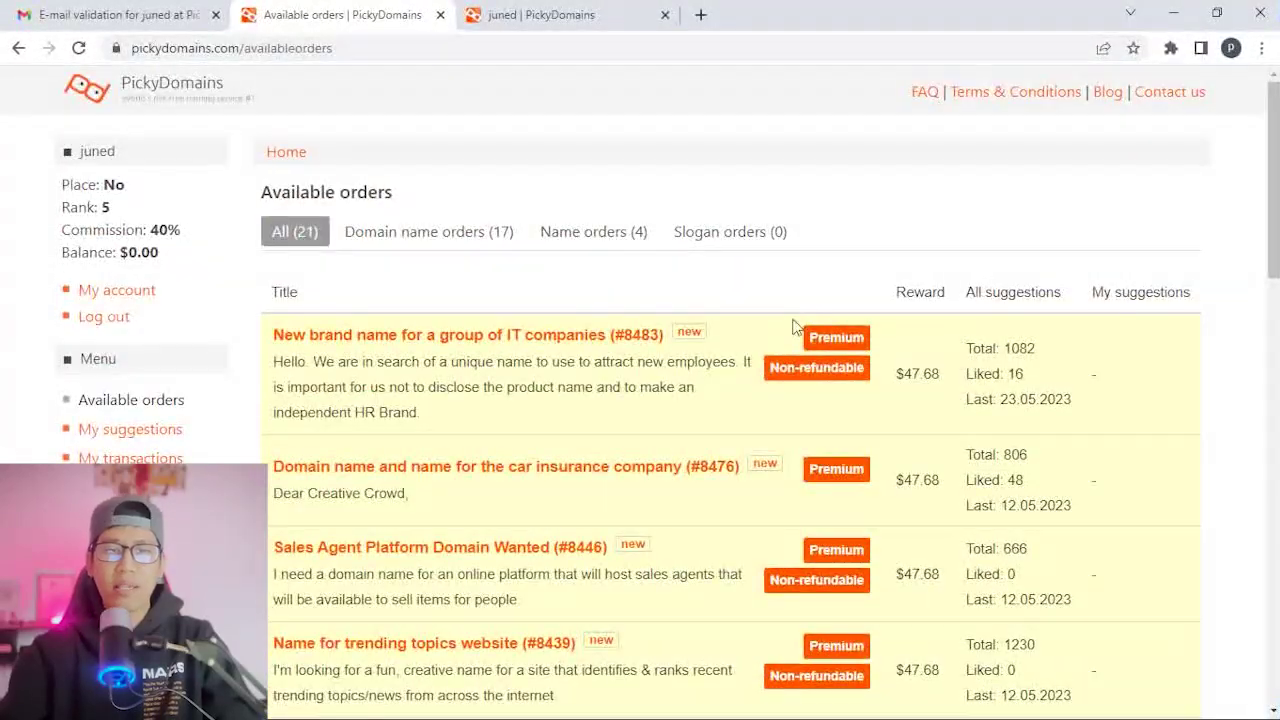
drag(899, 367, 948, 380)
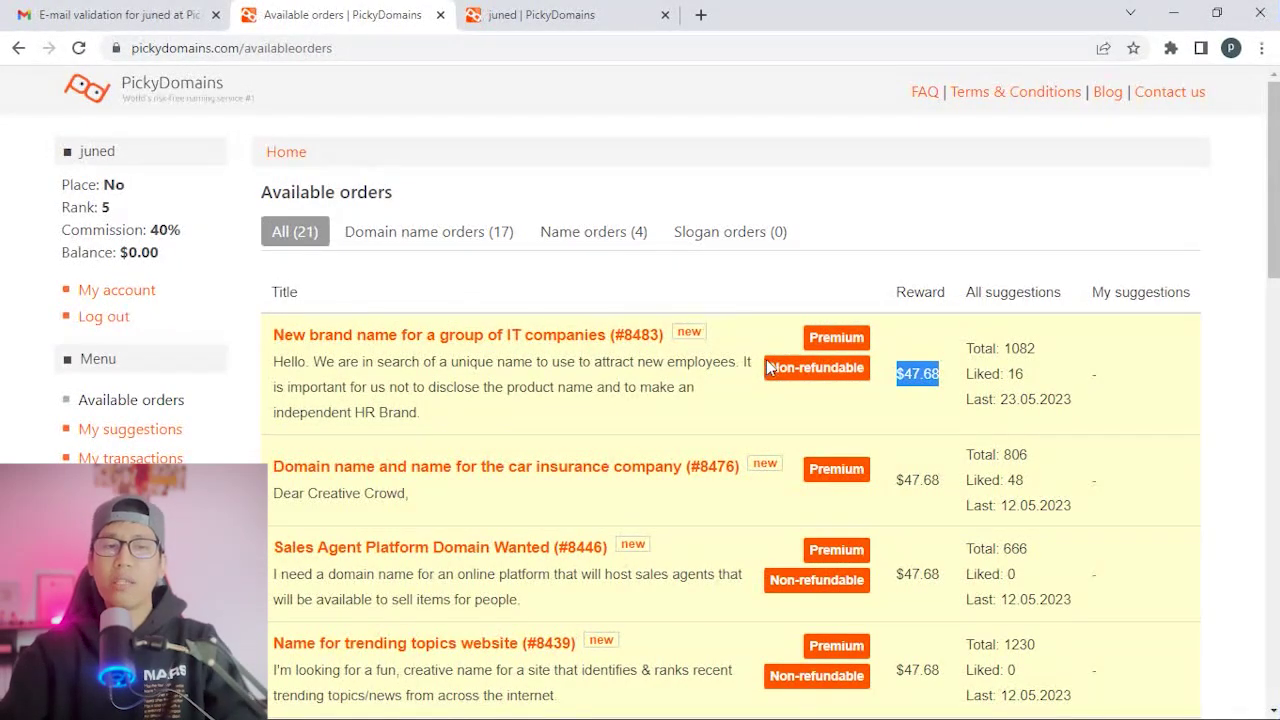
click(1101, 372)
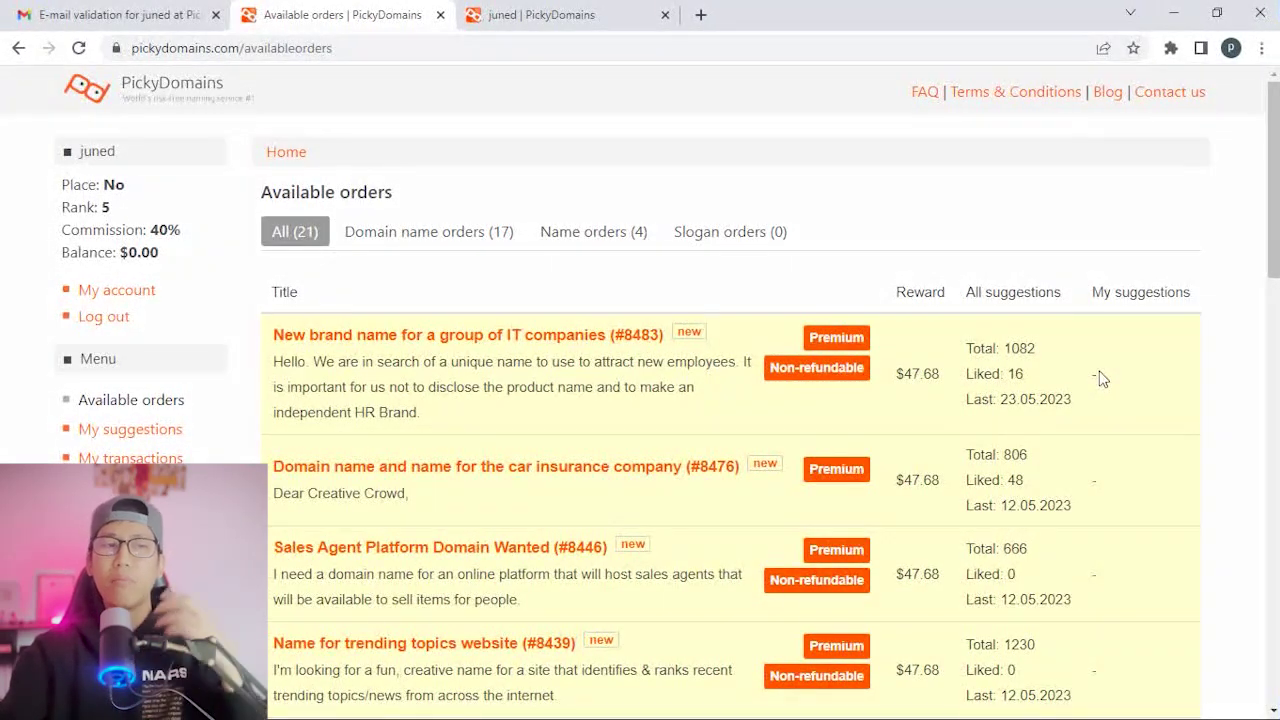
drag(121, 210, 116, 208)
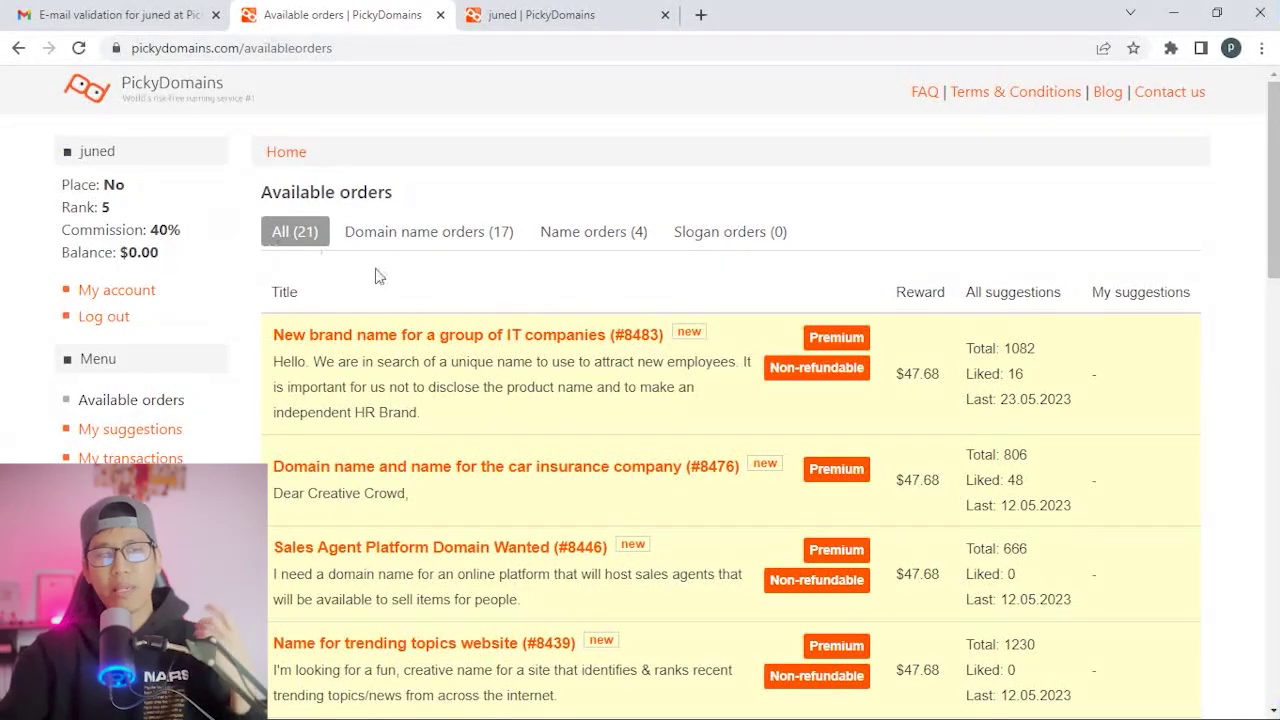
drag(940, 373, 902, 374)
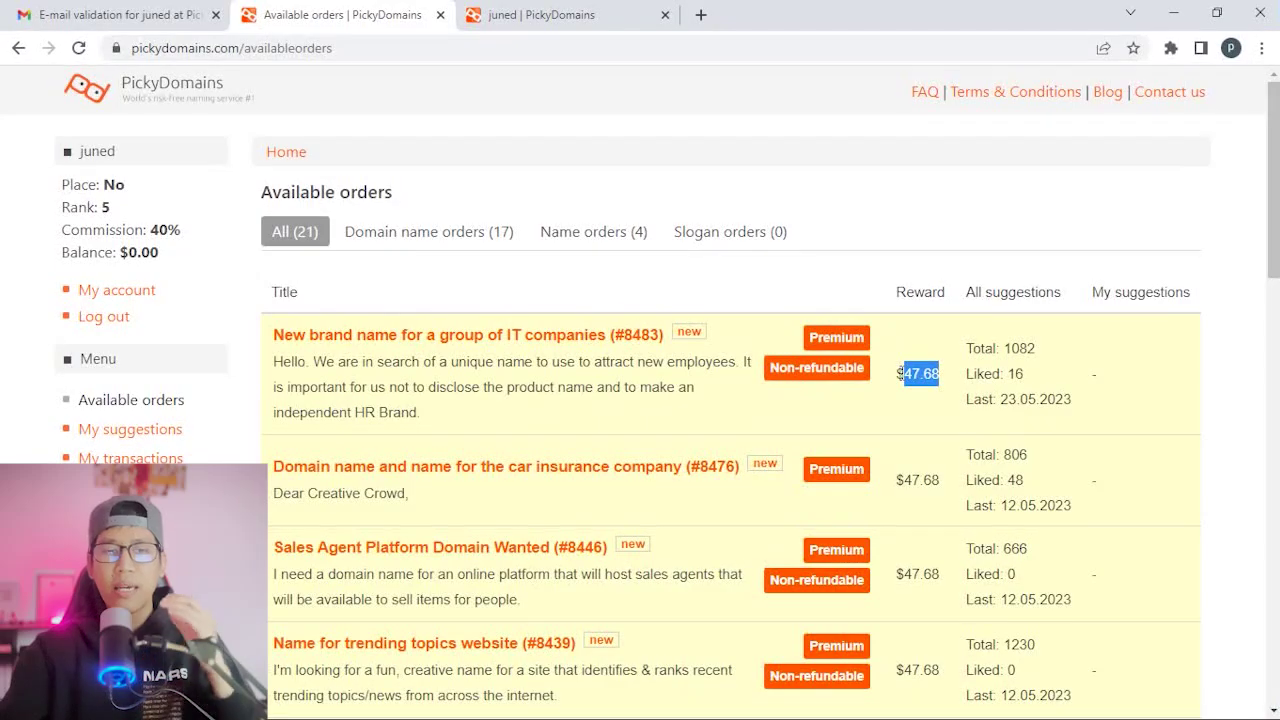
scroll(902, 374, down, 10)
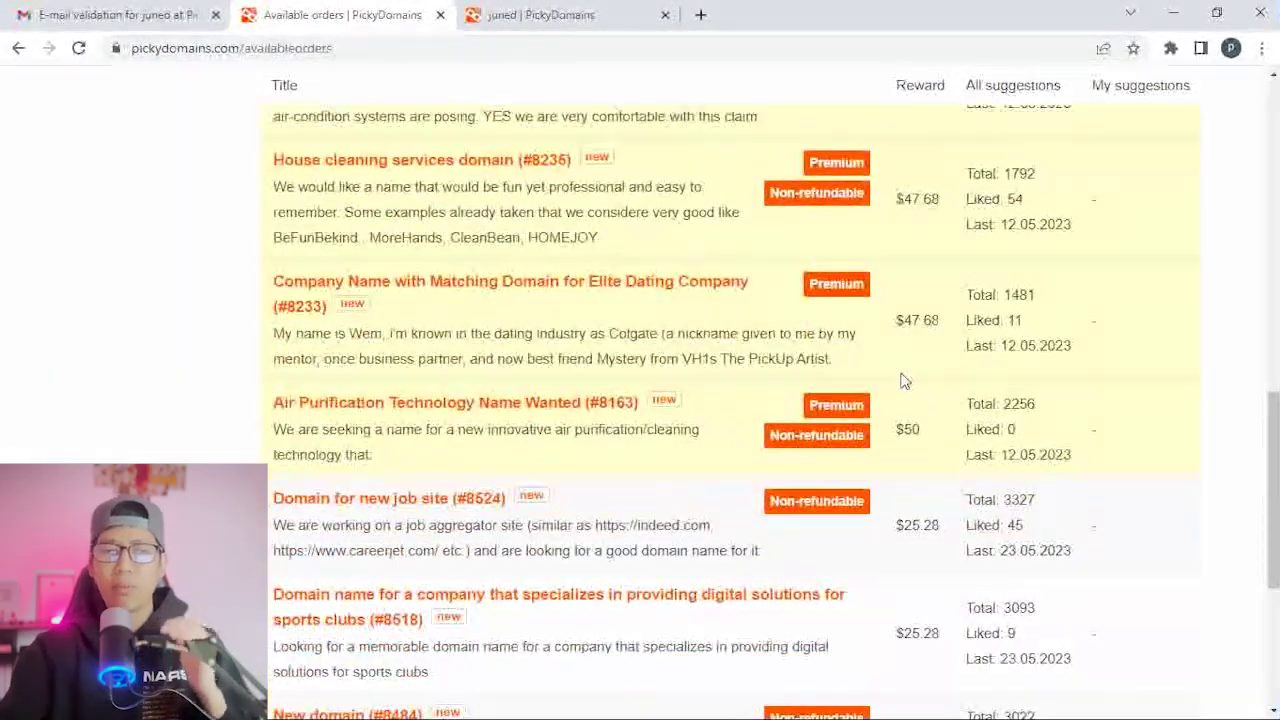
scroll(902, 380, down, 3)
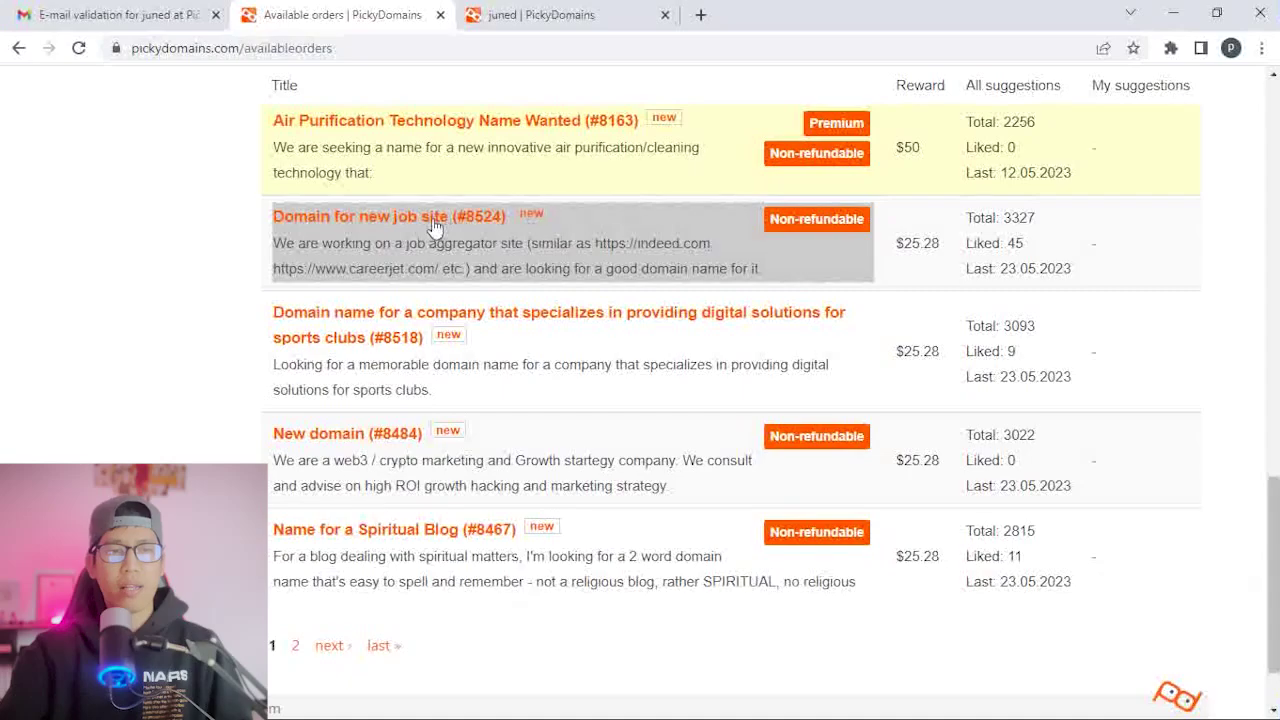
scroll(623, 214, up, 1)
scroll(565, 218, down, 1)
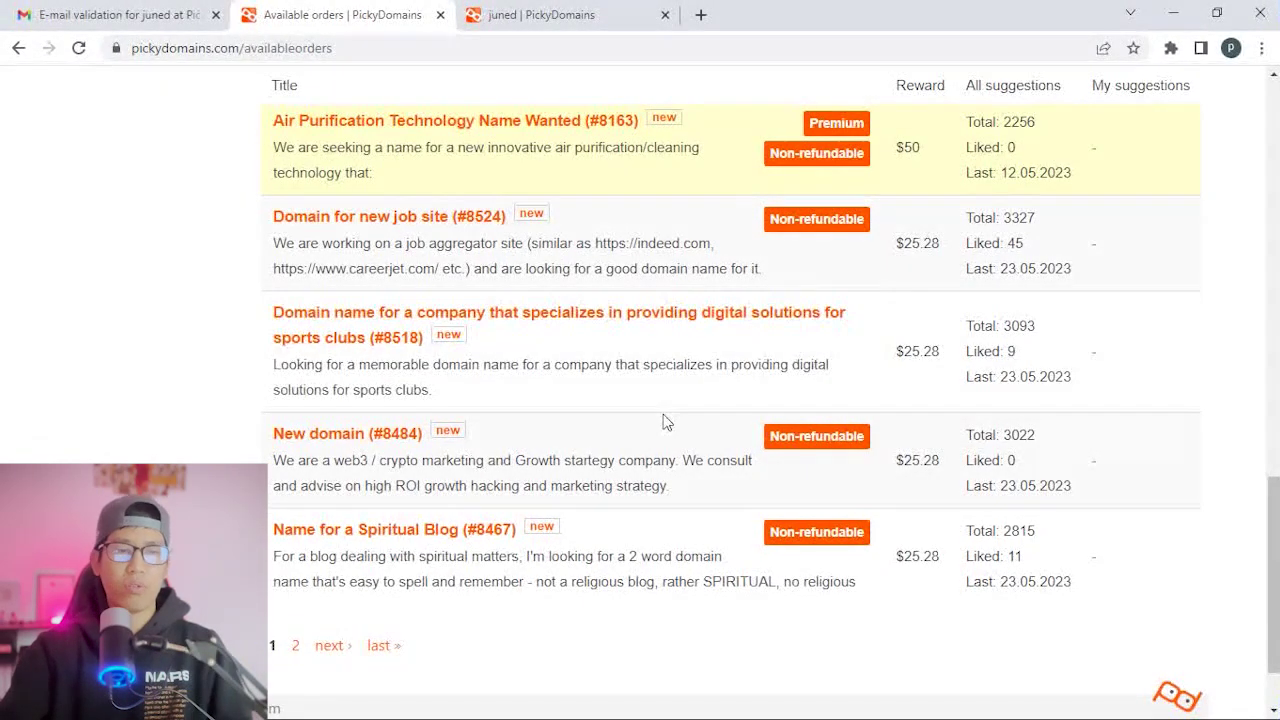
scroll(640, 545, up, 1)
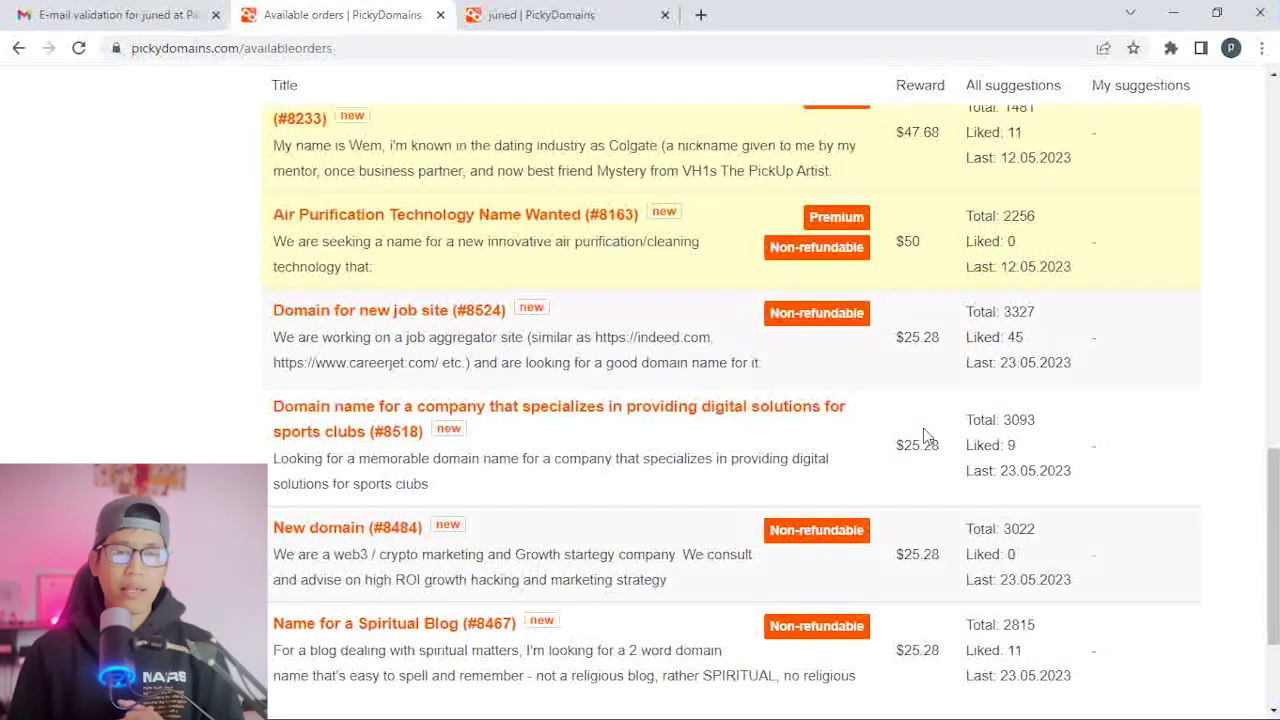
scroll(924, 292, down, 2)
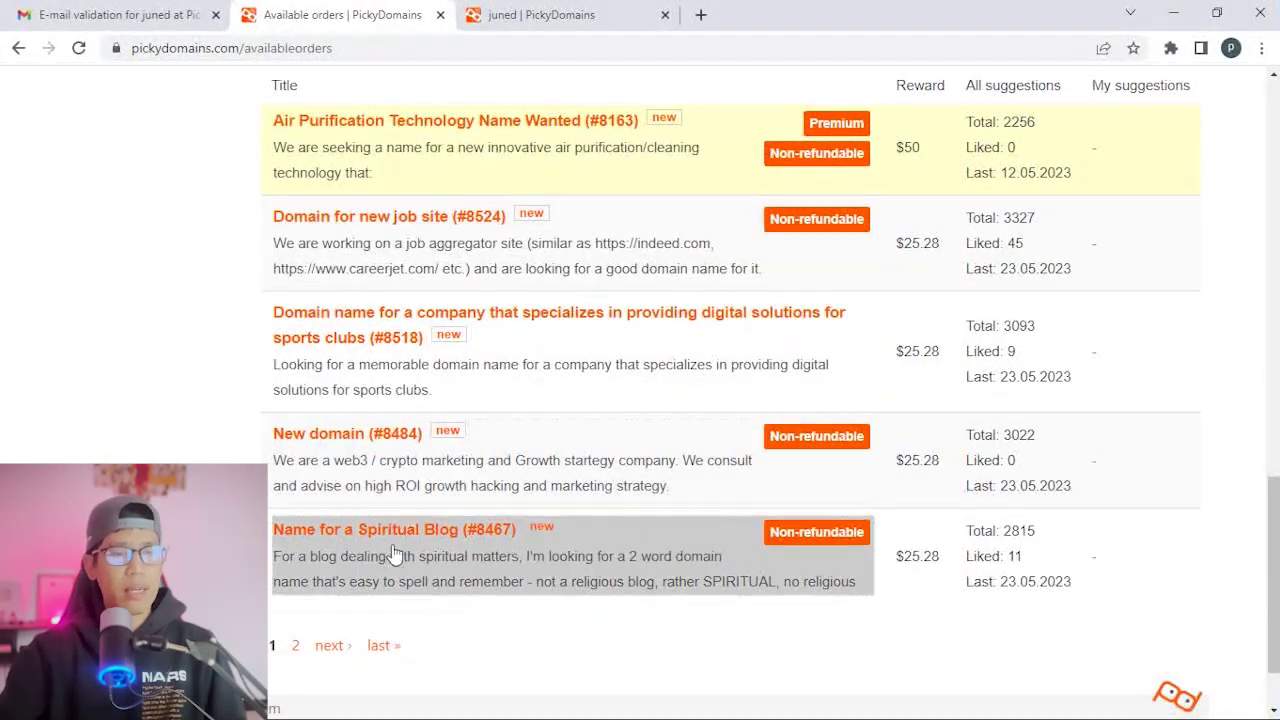
On page 2 of orders, open 'Domain name for a technology concept (#8328)' in a new tab.
click(331, 648)
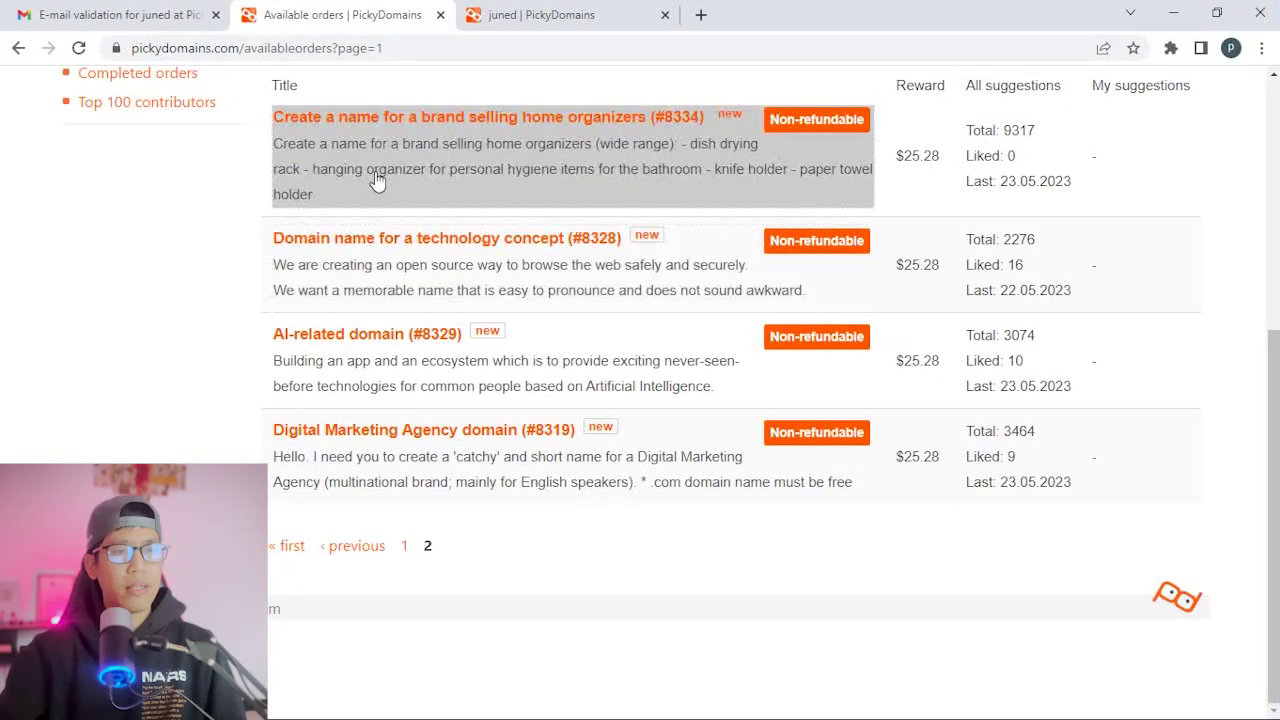
scroll(380, 185, up, 3)
scroll(719, 375, down, 3)
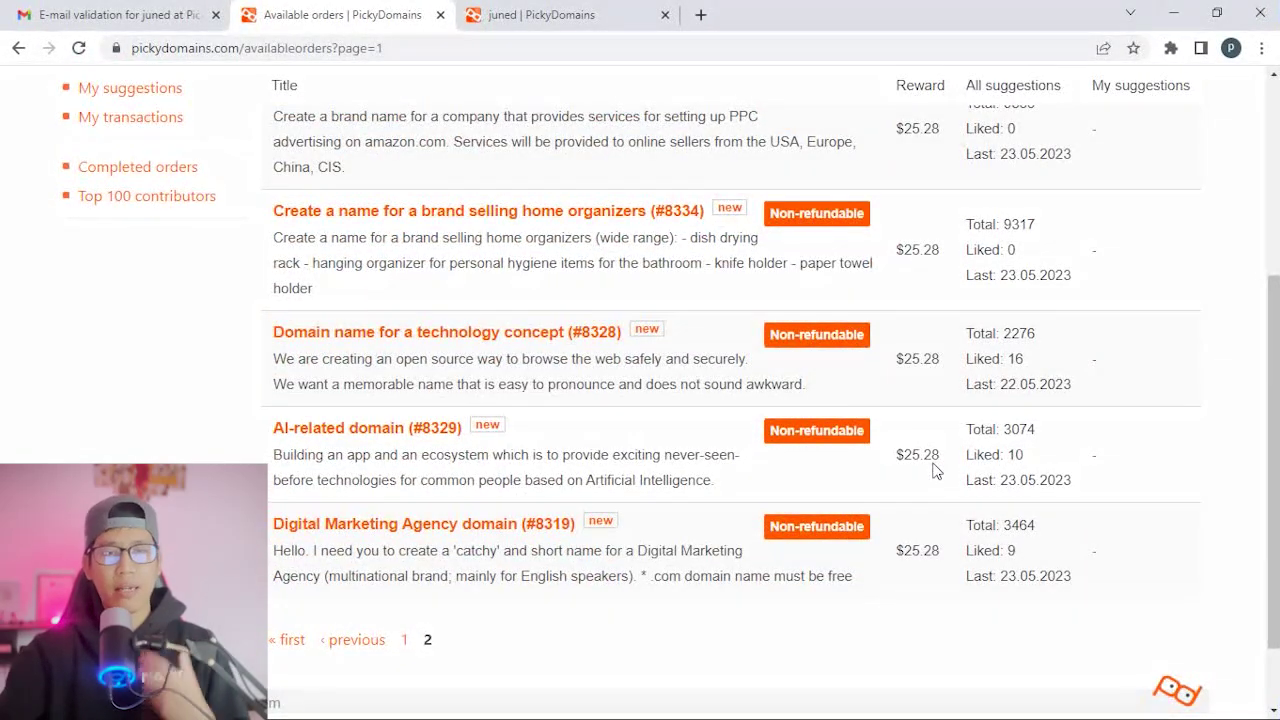
scroll(1000, 530, up, 3)
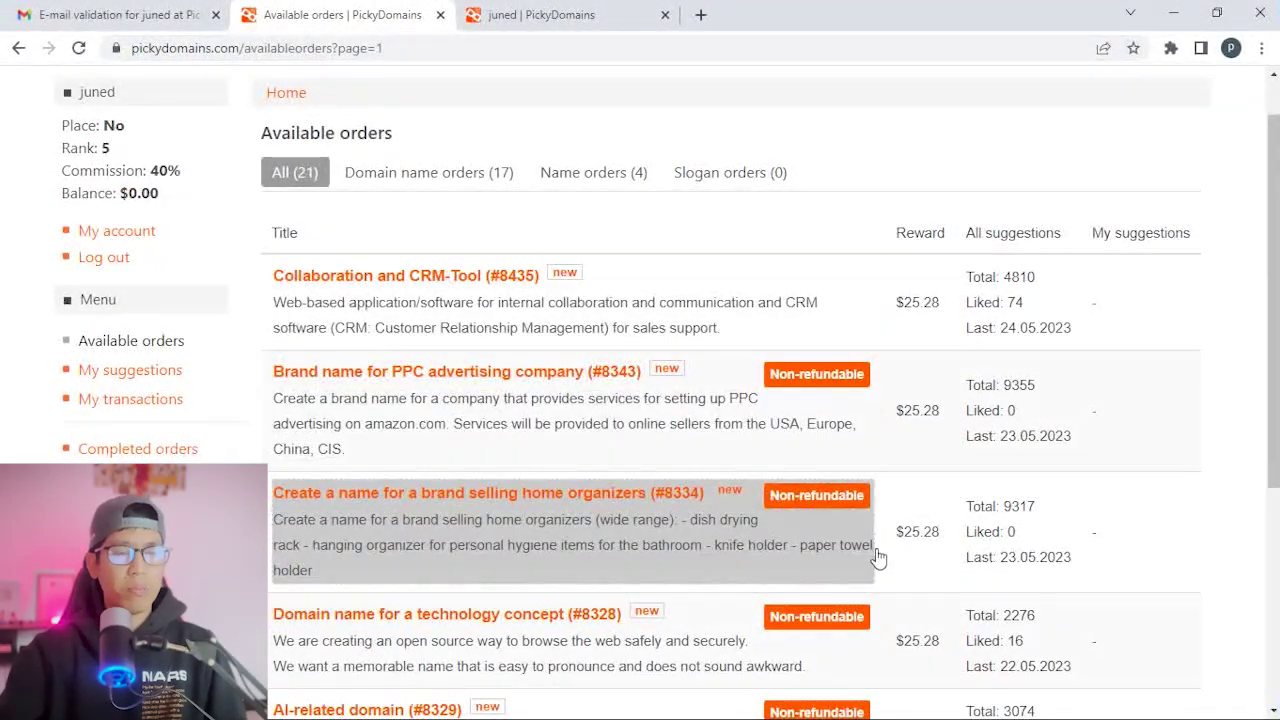
scroll(908, 365, down, 3)
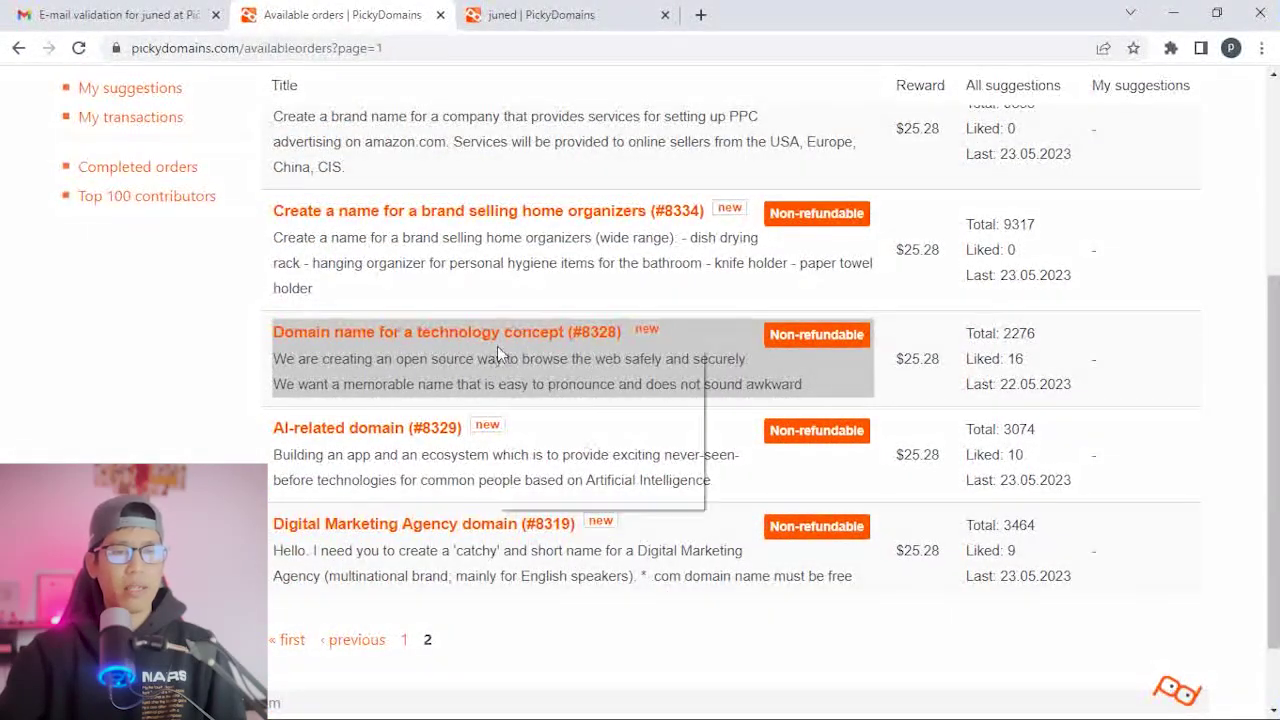
middle_click(498, 355)
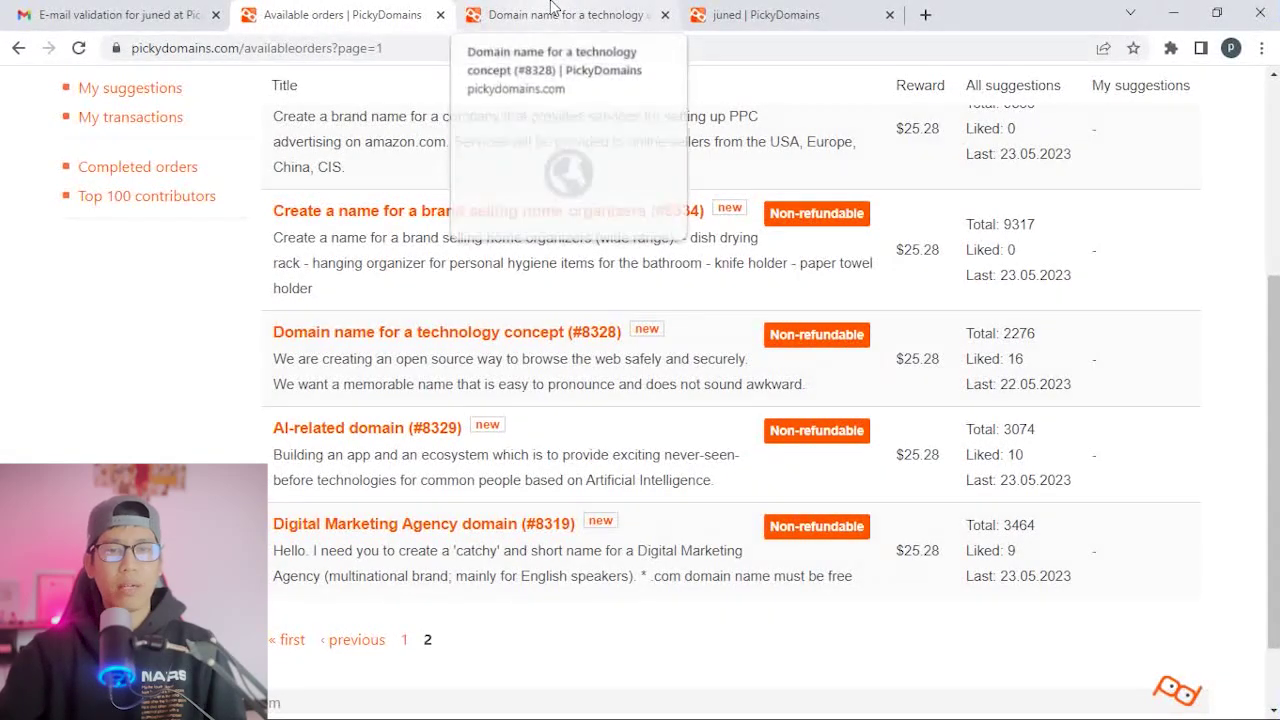
click(553, 12)
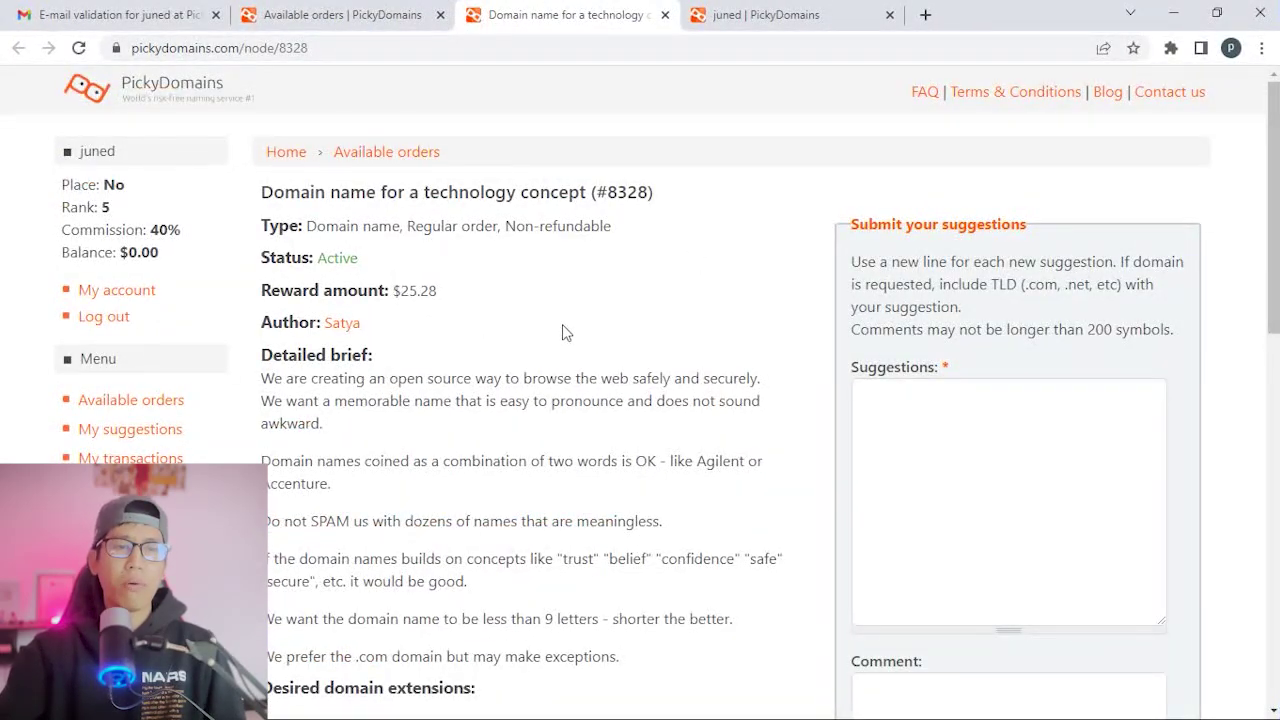